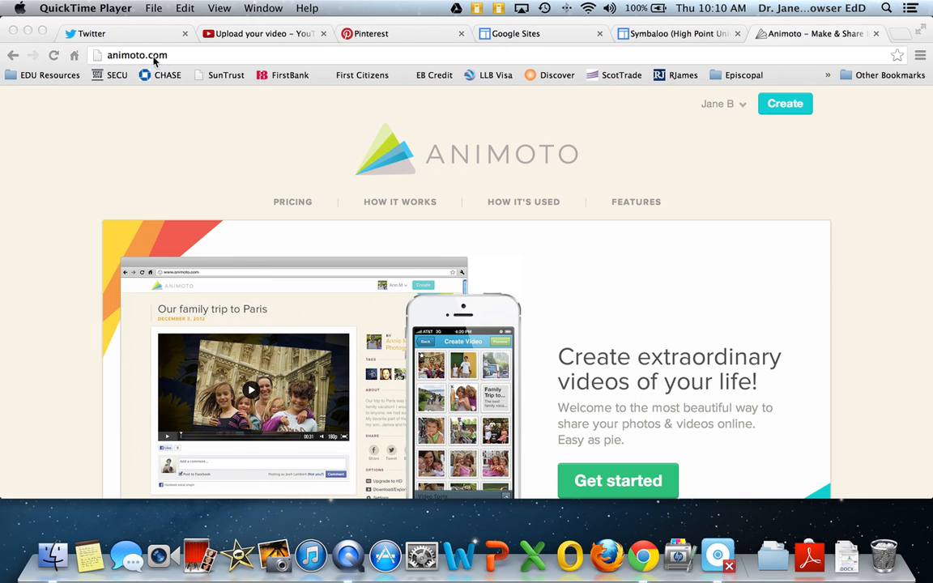
Go to the pricing plans section of the Animoto home page and compare the Lite and Plus & Pro offers.
{"action": "left_click", "coordinate": [305, 207]}
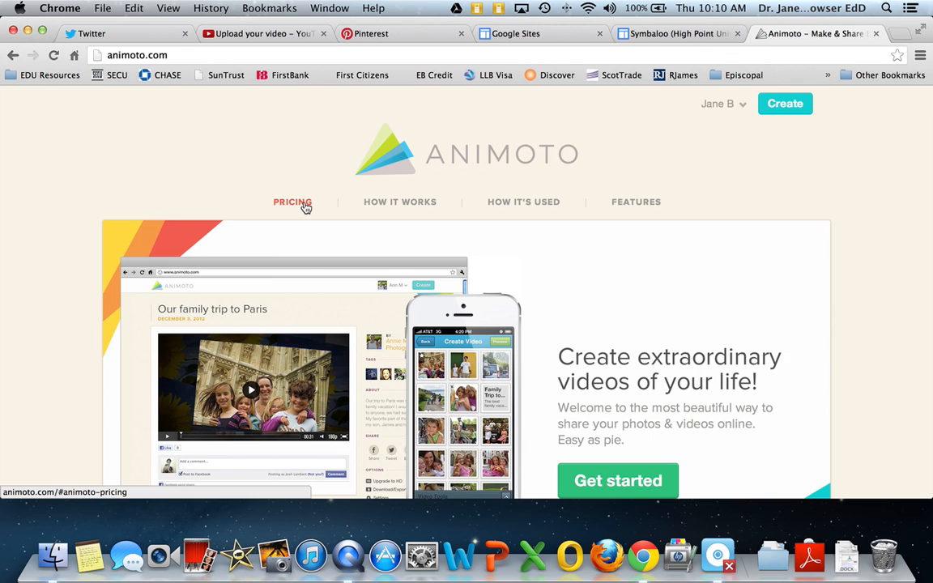
{"action": "left_click", "coordinate": [306, 206]}
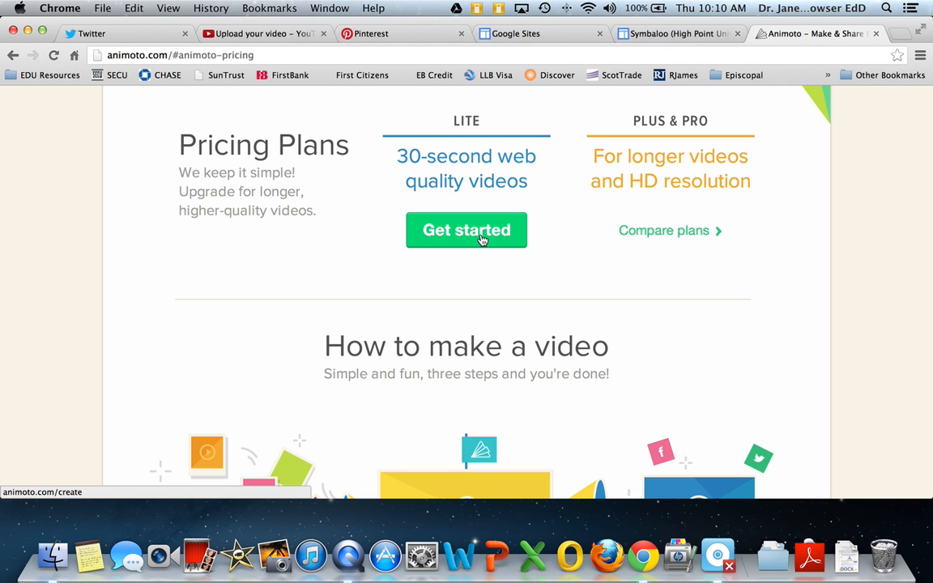
Open Animoto's Education page and review the free Plus account for educators, its features and the classroom examples.
{"action": "scroll", "coordinate": [481, 239], "scroll_direction": "down", "scroll_amount": 15}
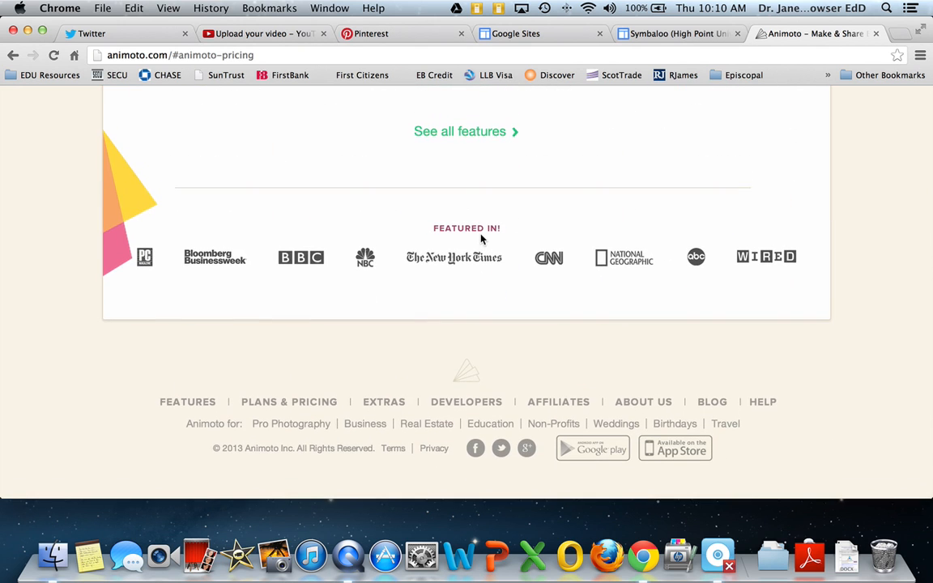
{"action": "left_click", "coordinate": [491, 431]}
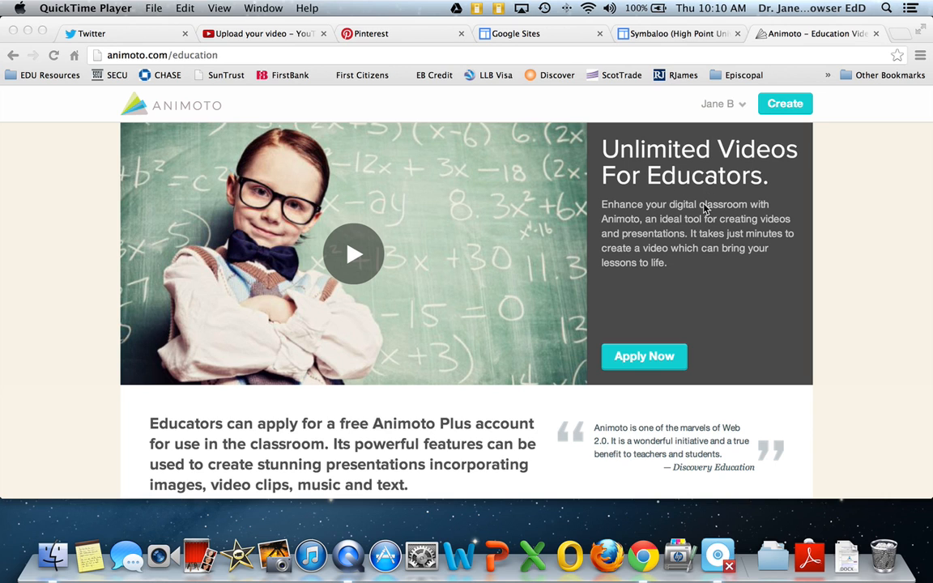
{"action": "scroll", "coordinate": [696, 255], "scroll_direction": "down", "scroll_amount": 3}
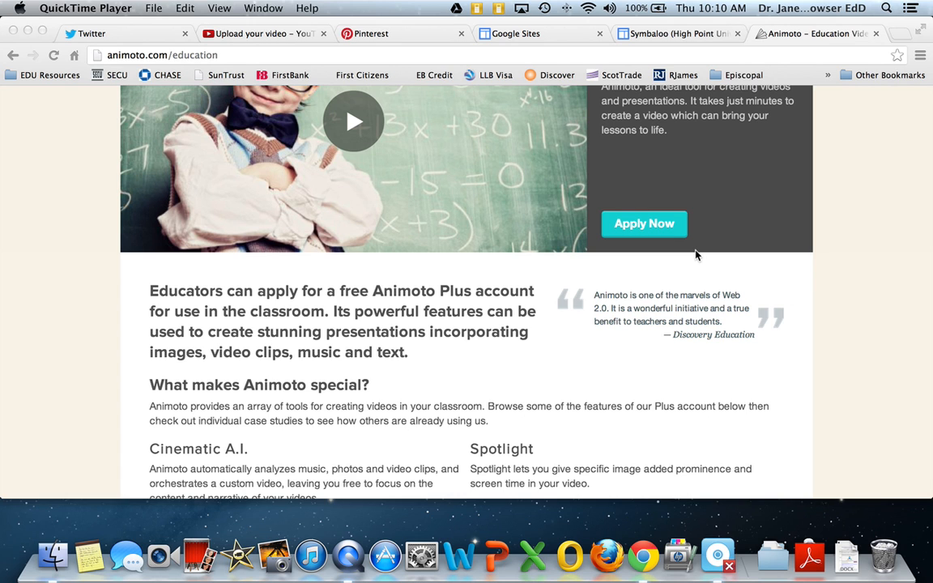
{"action": "scroll", "coordinate": [696, 255], "scroll_direction": "down", "scroll_amount": 3}
{"action": "scroll", "coordinate": [696, 255], "scroll_direction": "up", "scroll_amount": 5}
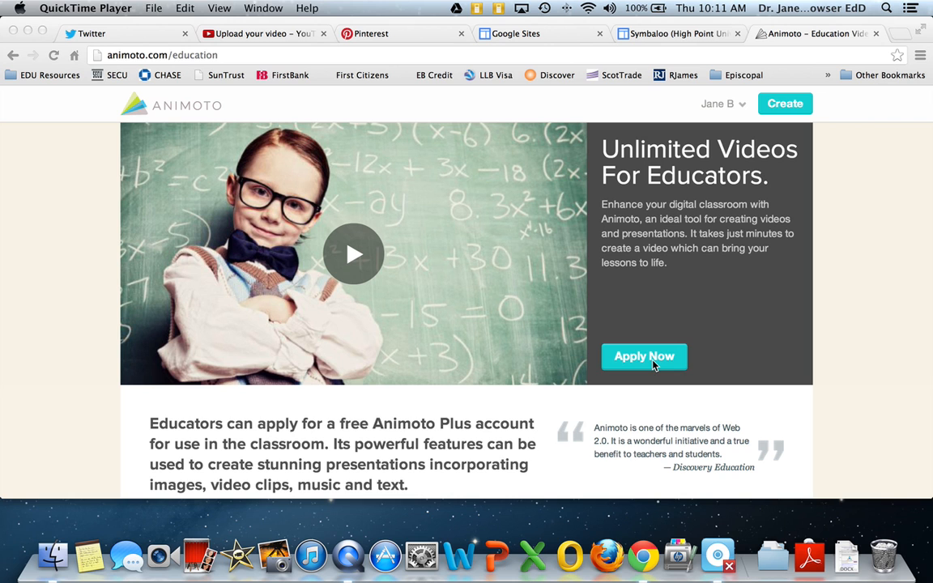
{"action": "scroll", "coordinate": [655, 366], "scroll_direction": "down", "scroll_amount": 20}
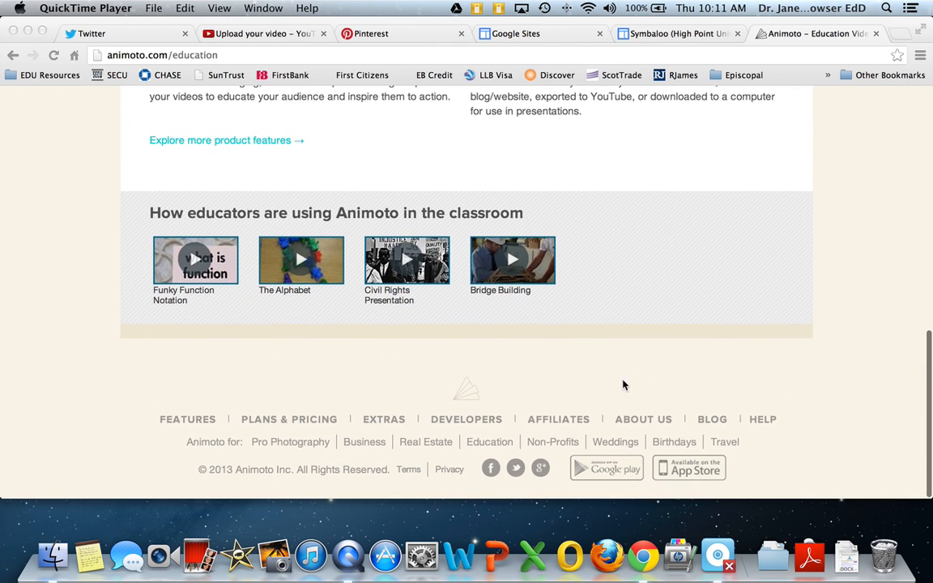
{"action": "scroll", "coordinate": [491, 452], "scroll_direction": "up", "scroll_amount": 20}
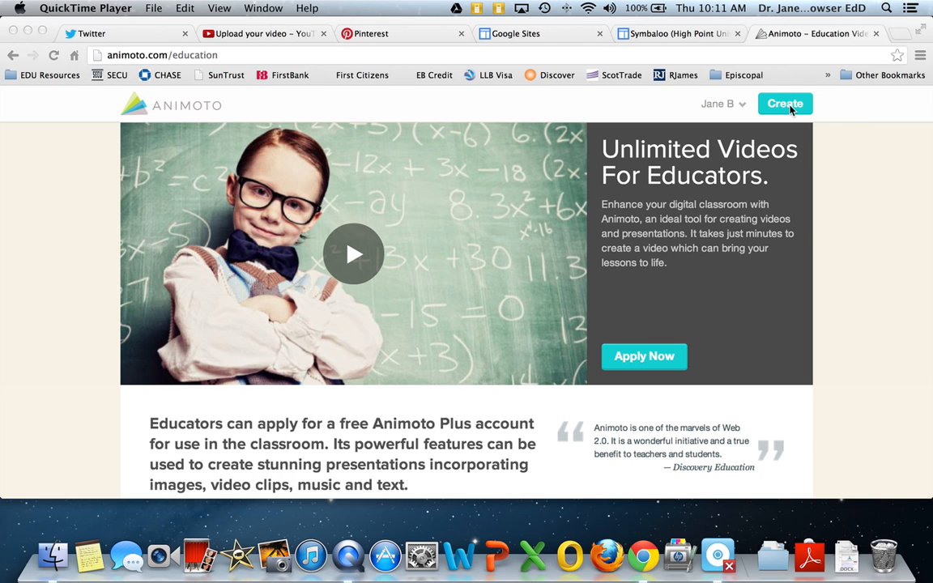
Start a new video, browse the available styles and create the video with the Fireworks style.
{"action": "left_click", "coordinate": [789, 108]}
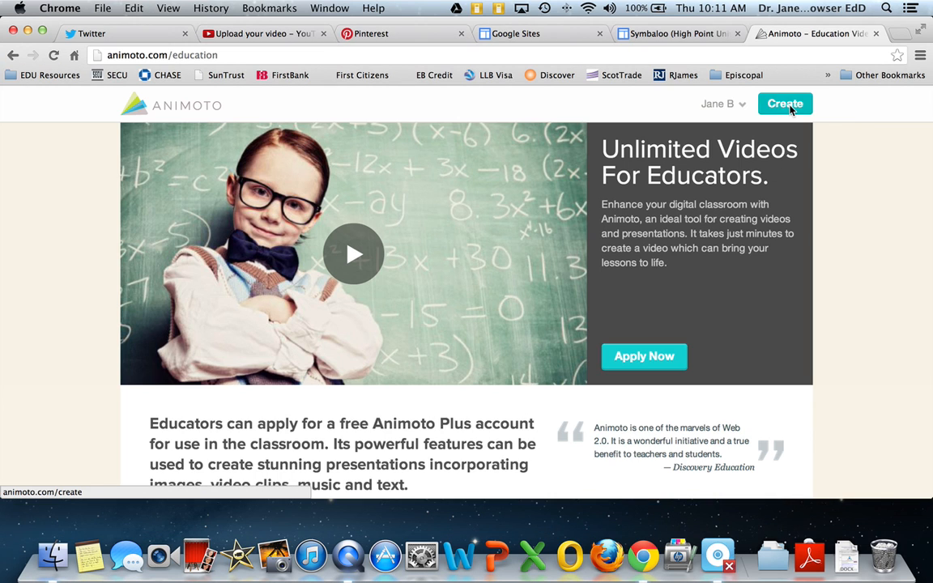
{"action": "left_click", "coordinate": [790, 108]}
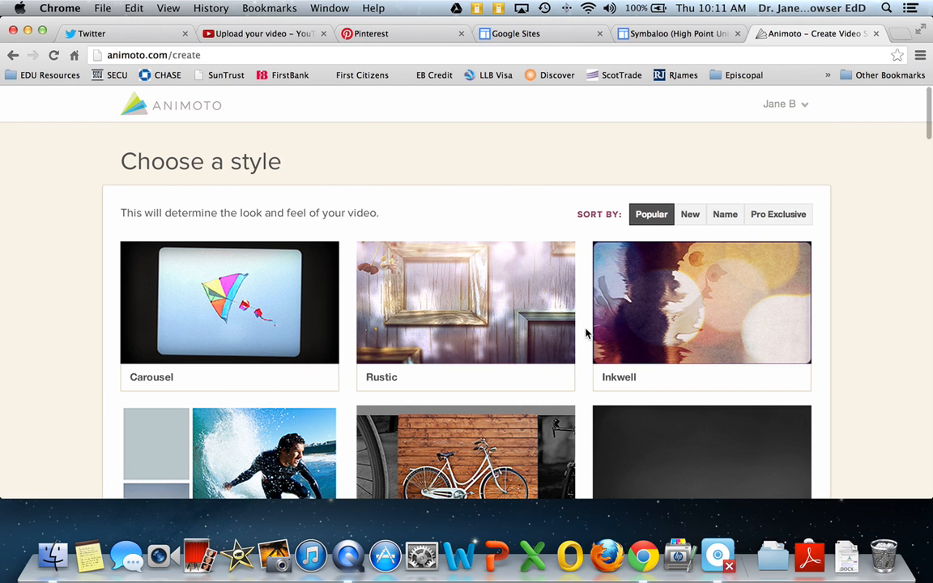
{"action": "scroll", "coordinate": [587, 333], "scroll_direction": "down", "scroll_amount": 4}
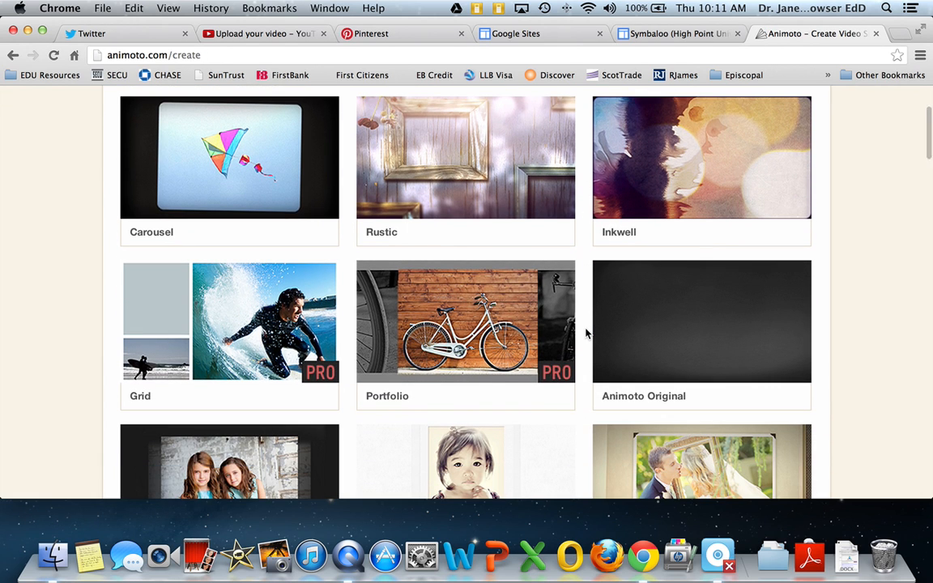
{"action": "scroll", "coordinate": [586, 333], "scroll_direction": "down", "scroll_amount": 2}
{"action": "scroll", "coordinate": [587, 333], "scroll_direction": "down", "scroll_amount": 5}
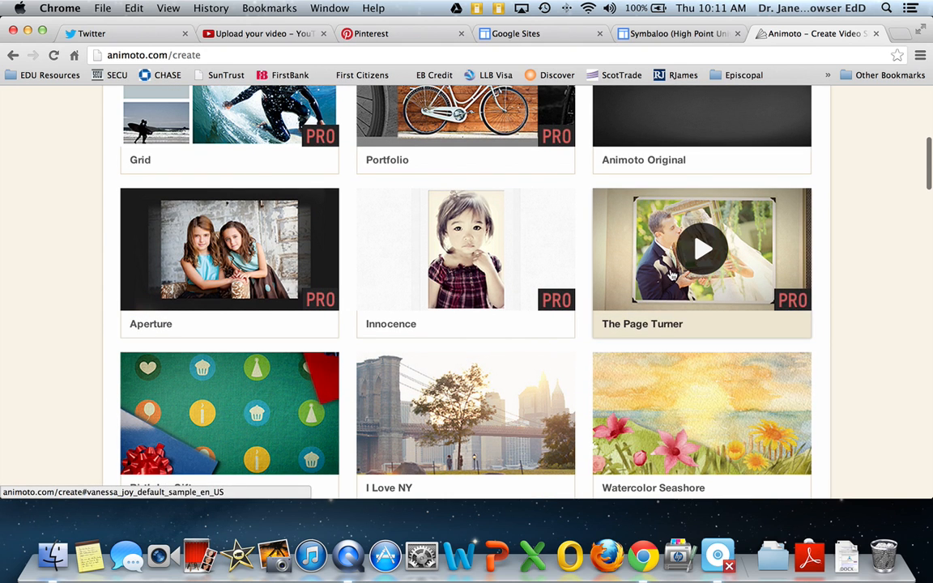
{"action": "scroll", "coordinate": [474, 340], "scroll_direction": "down", "scroll_amount": 4}
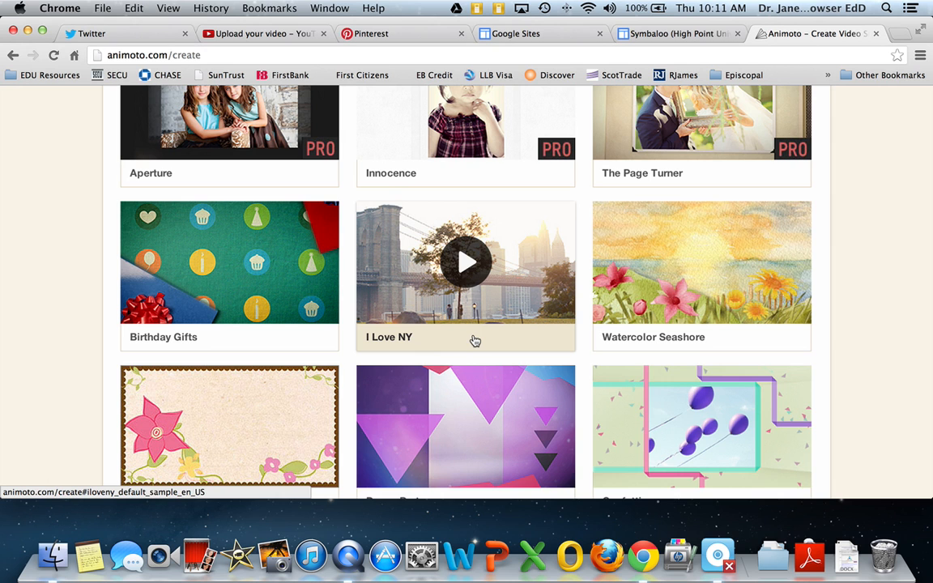
{"action": "scroll", "coordinate": [475, 340], "scroll_direction": "down", "scroll_amount": 8}
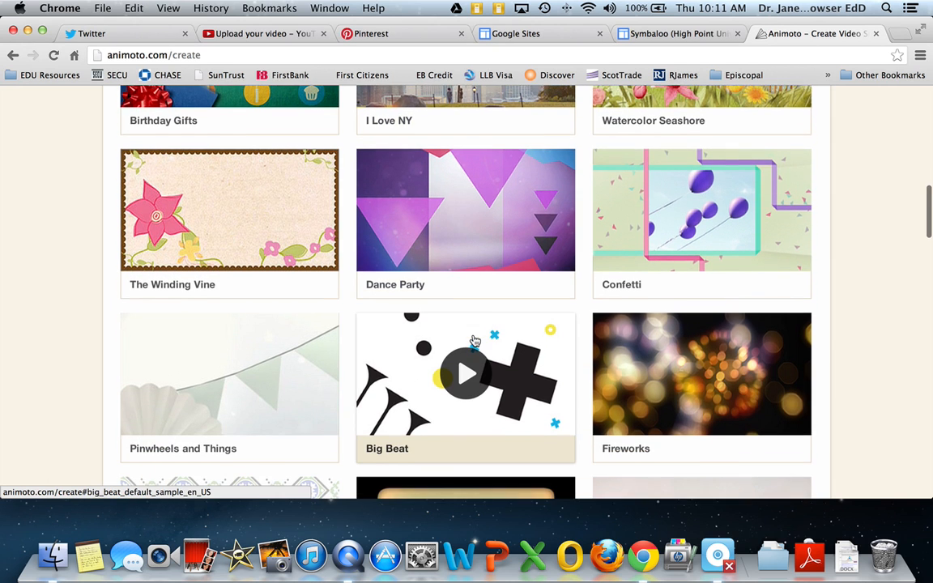
{"action": "scroll", "coordinate": [699, 267], "scroll_direction": "up", "scroll_amount": 3}
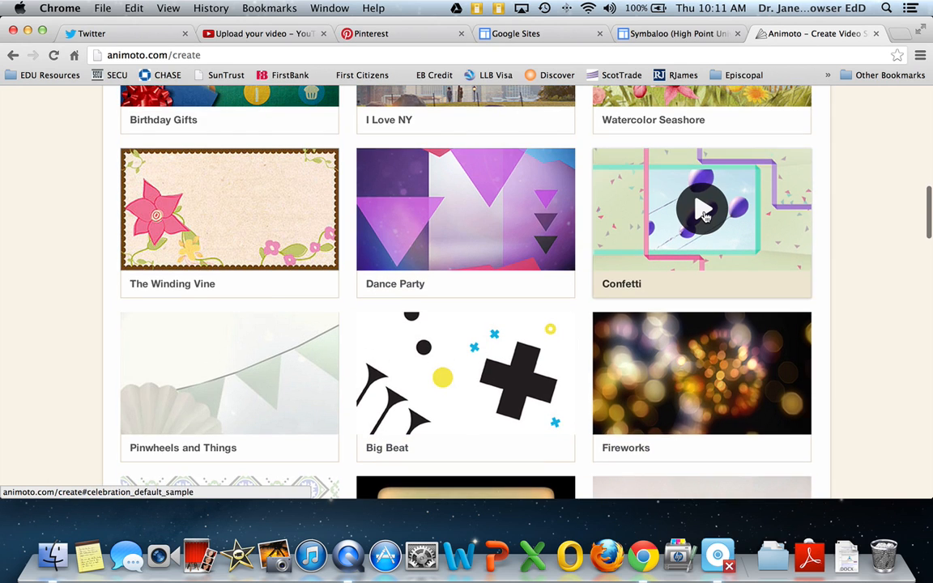
{"action": "scroll", "coordinate": [713, 324], "scroll_direction": "down", "scroll_amount": 2}
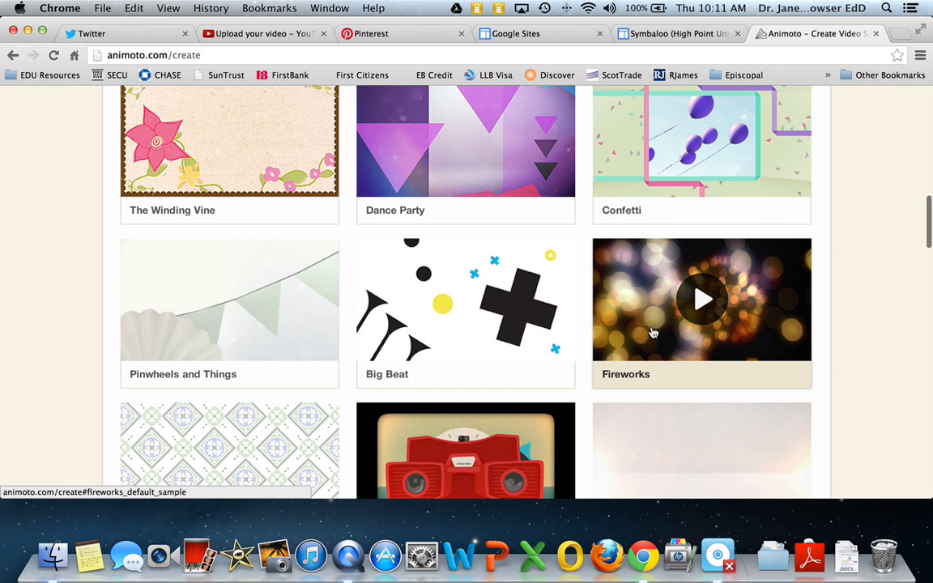
{"action": "left_click", "coordinate": [703, 302]}
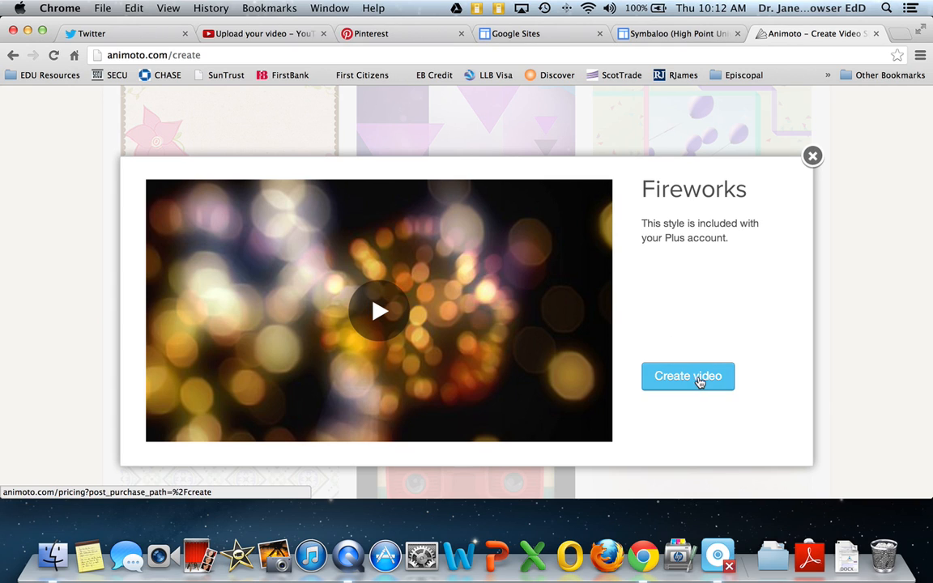
{"action": "left_click", "coordinate": [695, 382]}
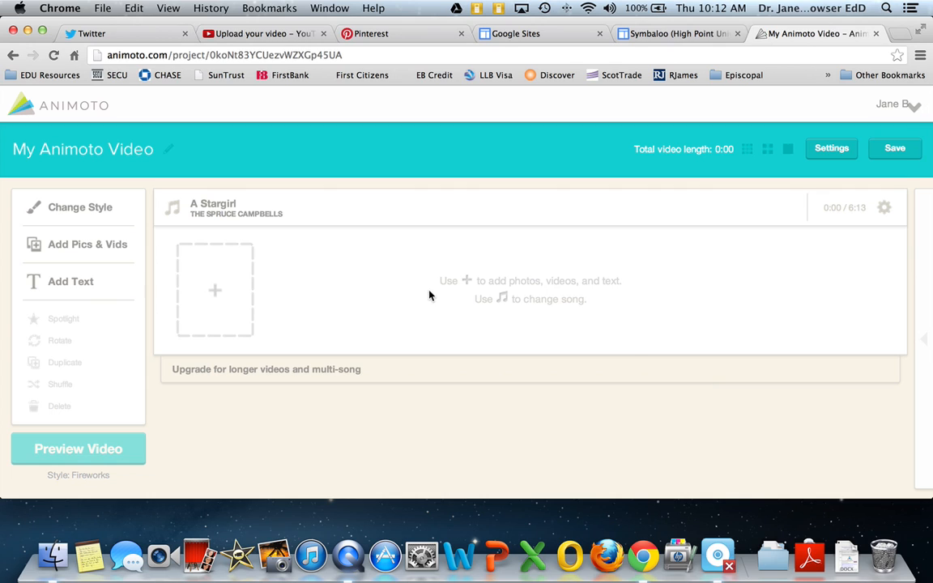
Open the full music library to change the video's song and search it for "so in lo".
{"action": "left_click", "coordinate": [225, 211]}
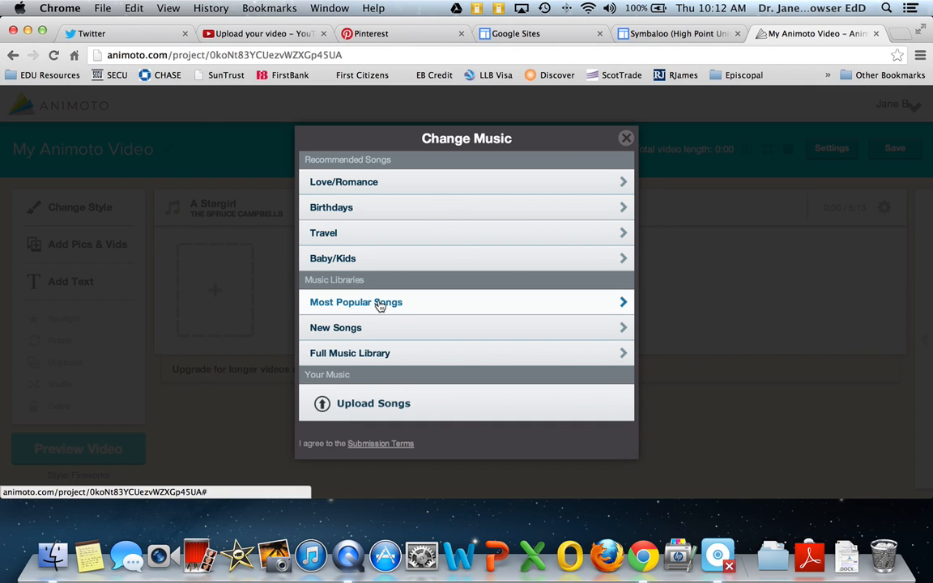
{"action": "left_click", "coordinate": [375, 355]}
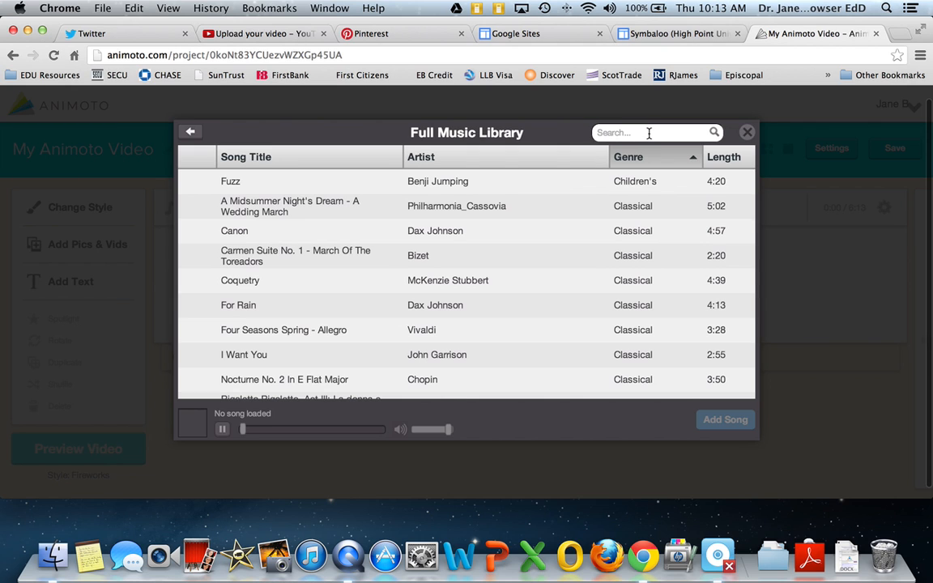
{"action": "left_click", "coordinate": [649, 133]}
{"action": "type", "text": "s"}
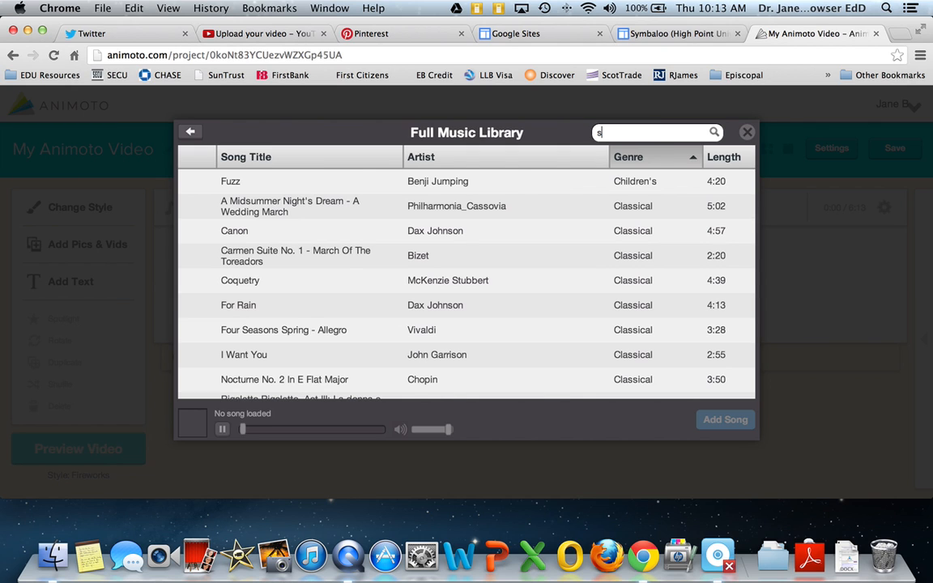
{"action": "type", "text": "o in l"}
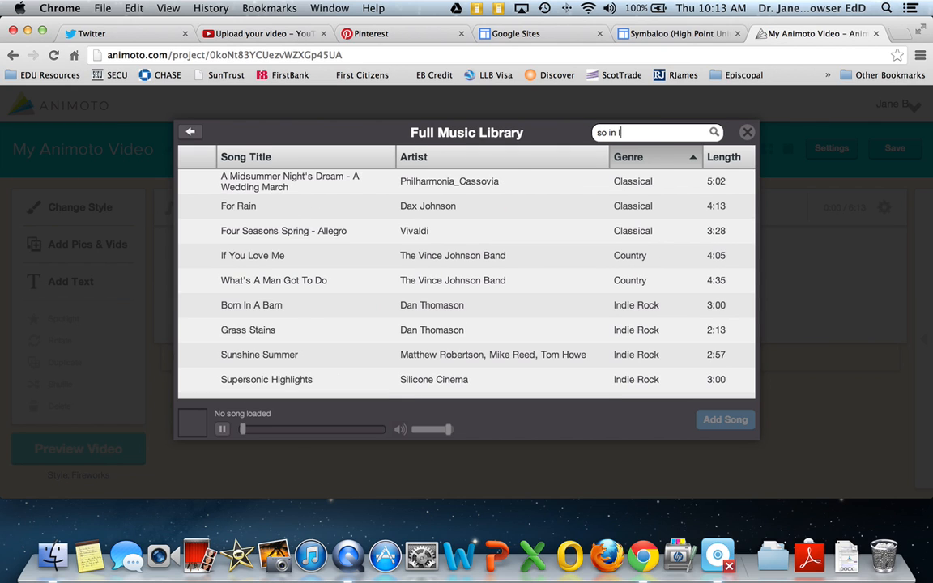
{"action": "type", "text": "o"}
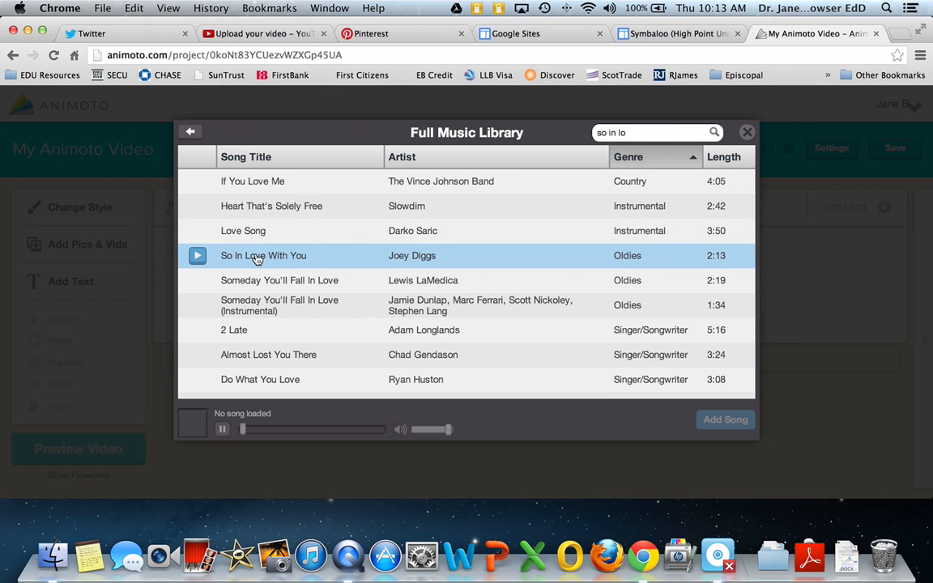
Preview the song "So In Love With You", pause it and add it as the video's music.
{"action": "left_click", "coordinate": [199, 258]}
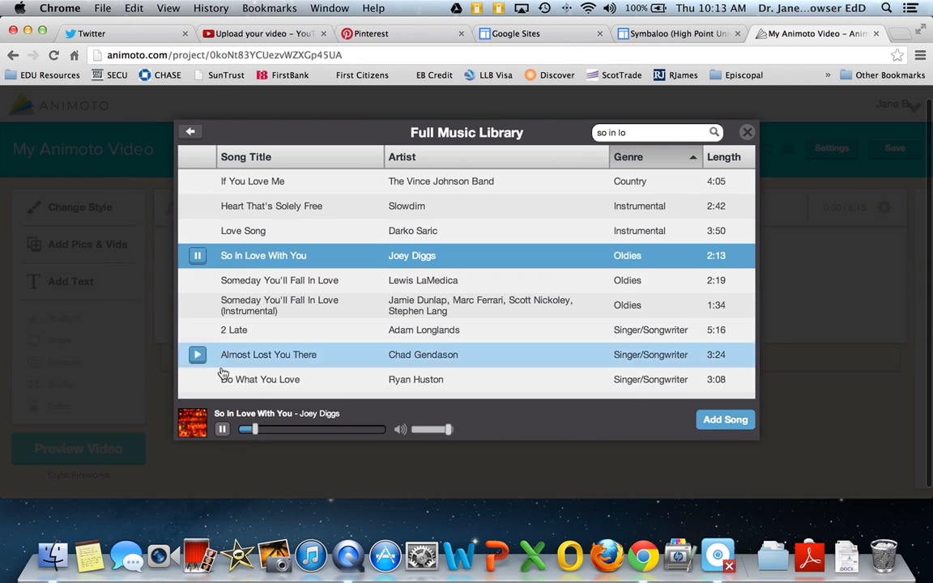
{"action": "left_click", "coordinate": [223, 430]}
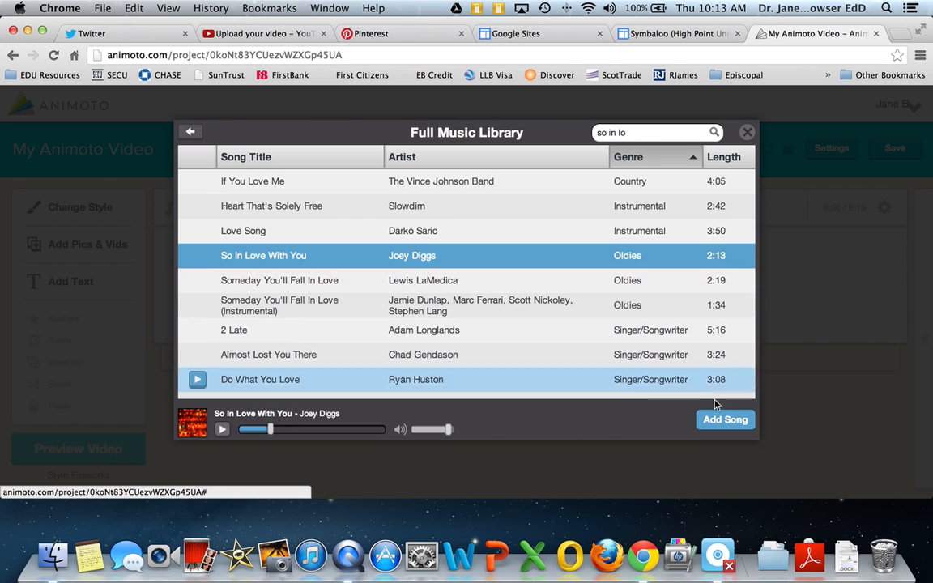
{"action": "left_click", "coordinate": [737, 426]}
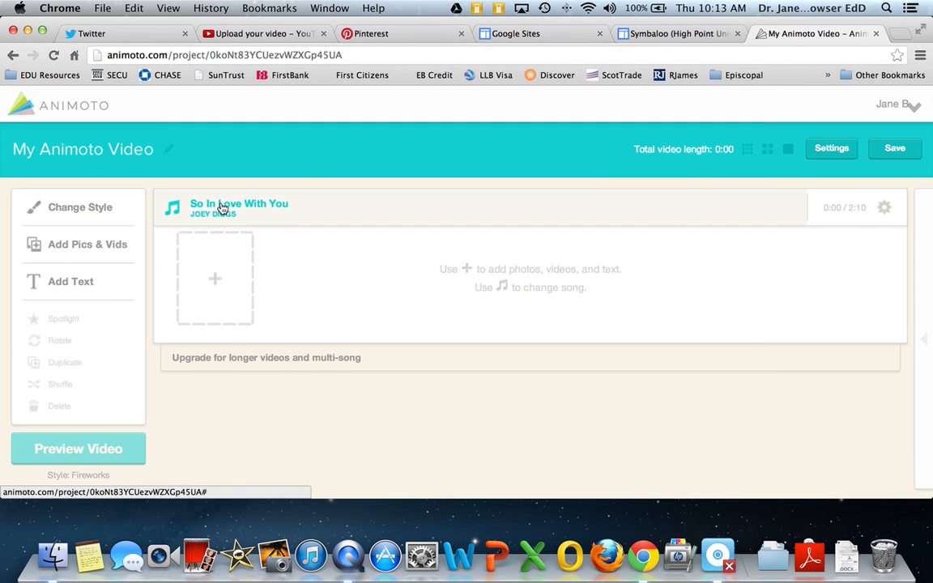
Open the Animals collection of the image library and select the two colour photos of white dogs.
{"action": "left_click", "coordinate": [81, 245]}
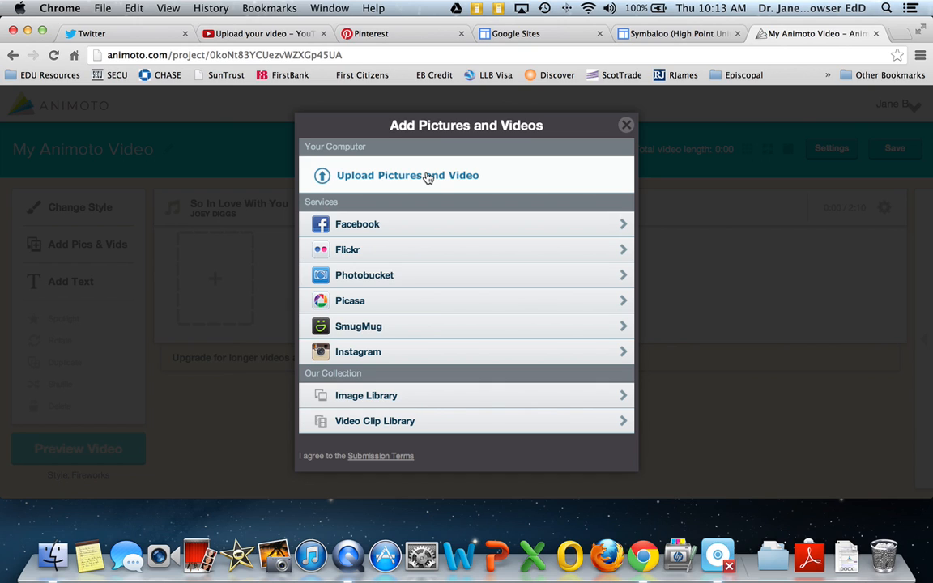
{"action": "left_click", "coordinate": [387, 397]}
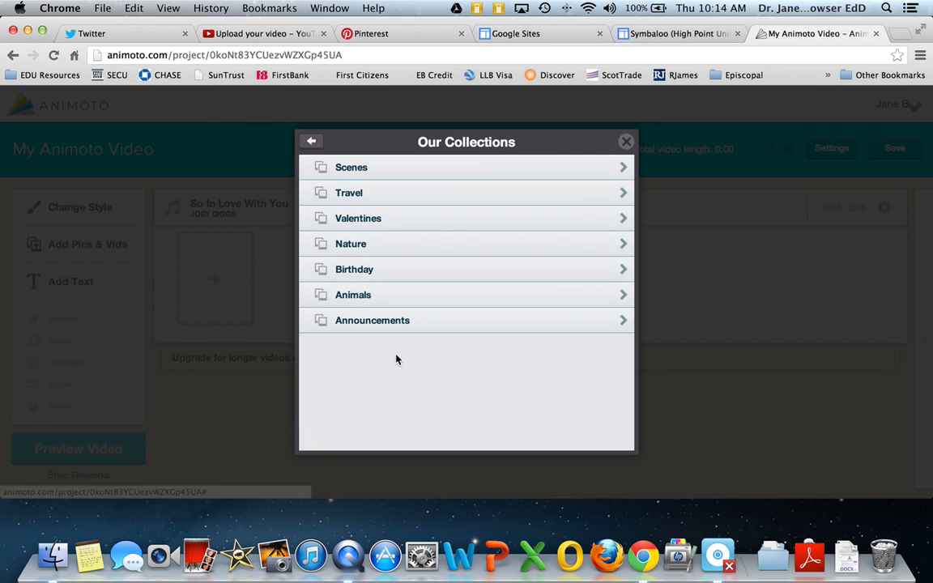
{"action": "left_click", "coordinate": [354, 297]}
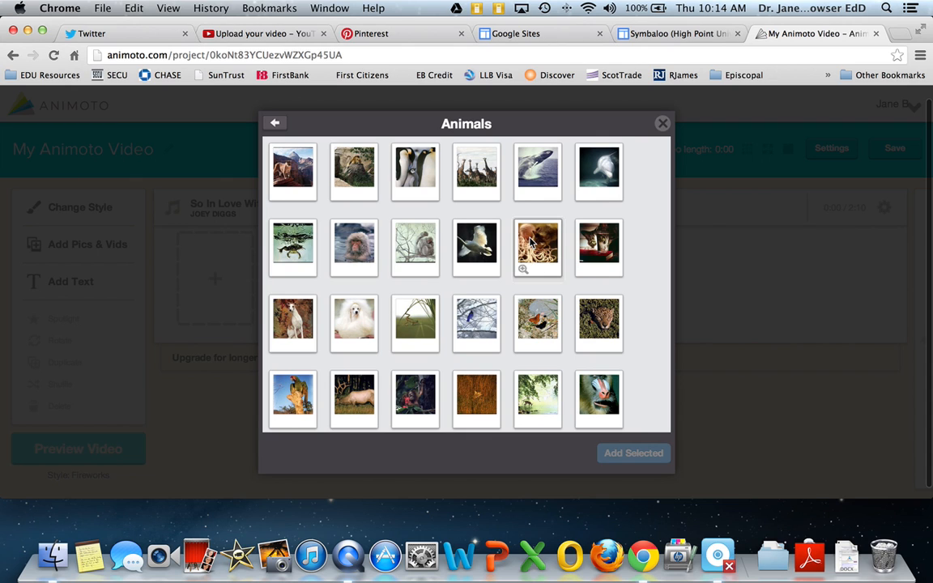
{"action": "scroll", "coordinate": [530, 235], "scroll_direction": "down", "scroll_amount": 1}
{"action": "left_click", "coordinate": [292, 315]}
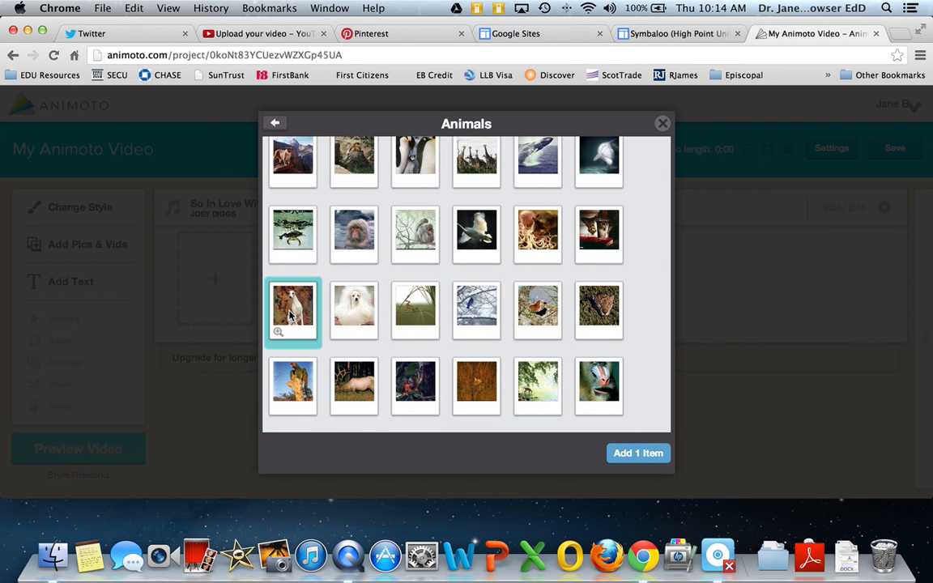
{"action": "left_click", "coordinate": [360, 314]}
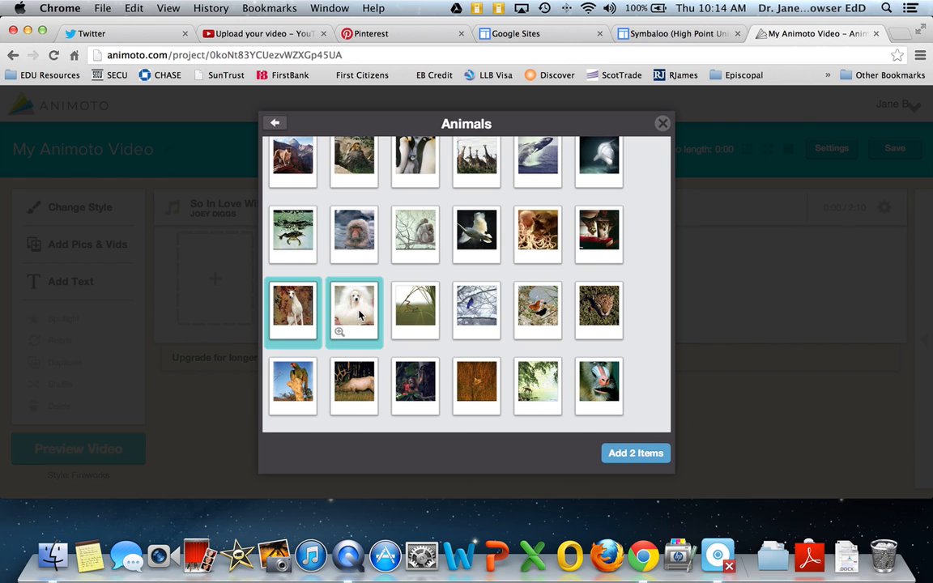
Select the three black-and-white dog photos in the Animals collection and add all five selected photos to the video.
{"action": "scroll", "coordinate": [374, 316], "scroll_direction": "down", "scroll_amount": 1}
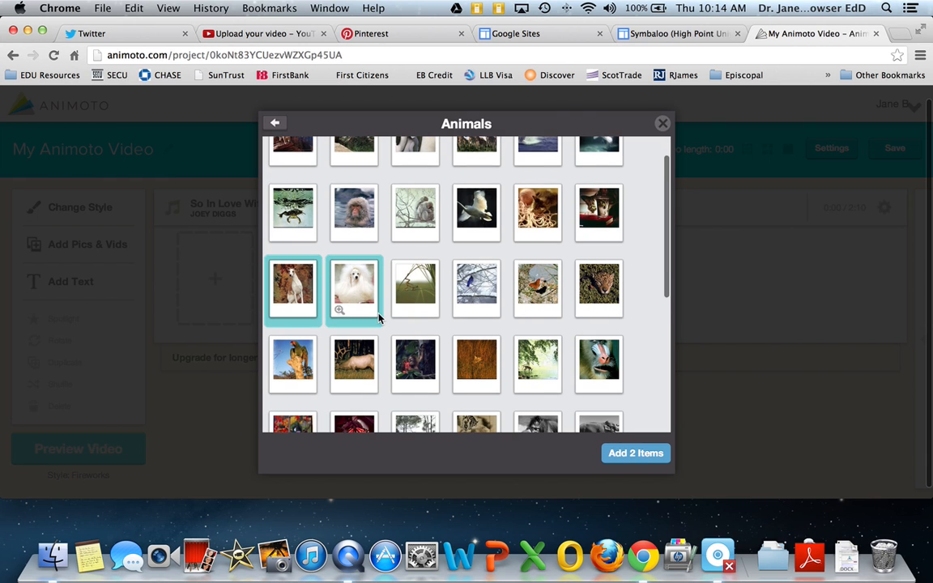
{"action": "scroll", "coordinate": [378, 317], "scroll_direction": "down", "scroll_amount": 5}
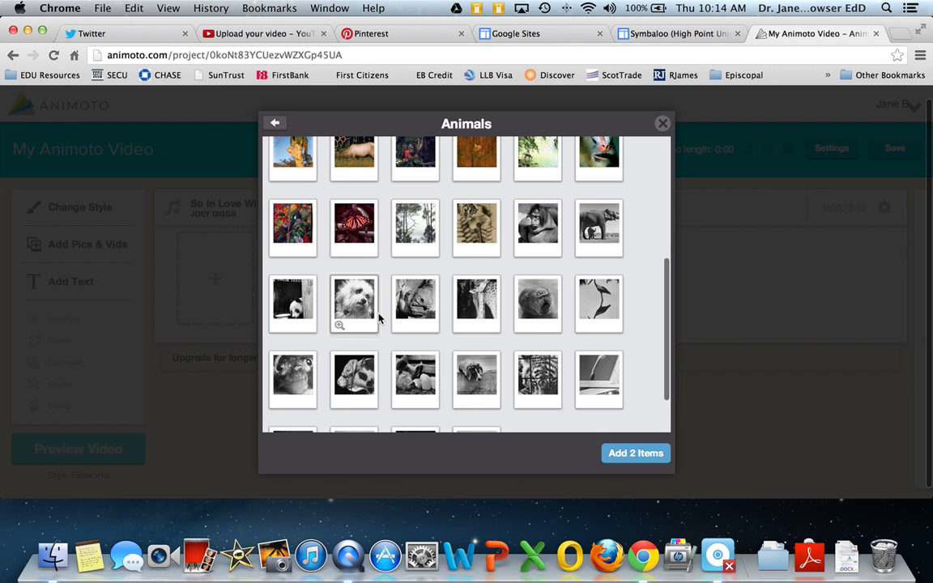
{"action": "left_click", "coordinate": [369, 320]}
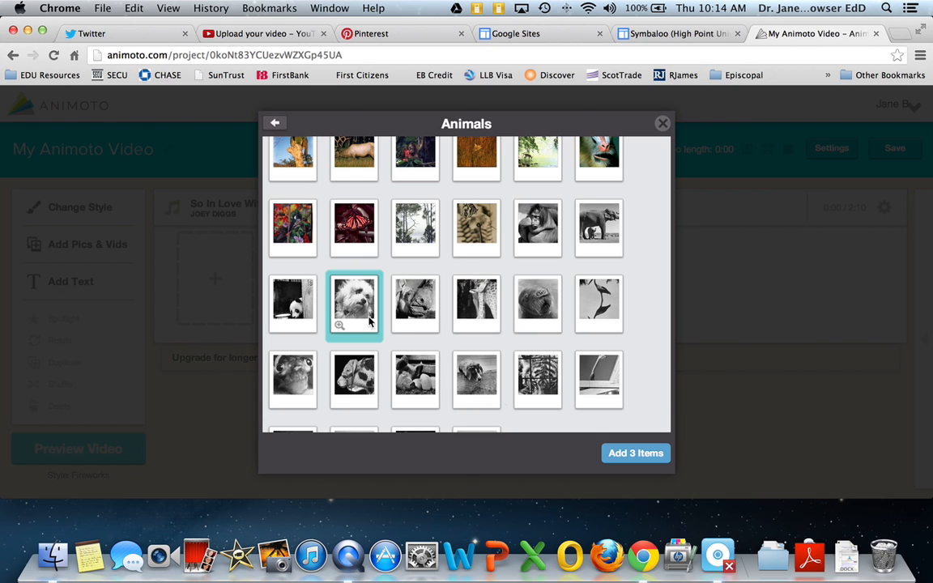
{"action": "left_click", "coordinate": [475, 380]}
{"action": "scroll", "coordinate": [470, 385], "scroll_direction": "down", "scroll_amount": 3}
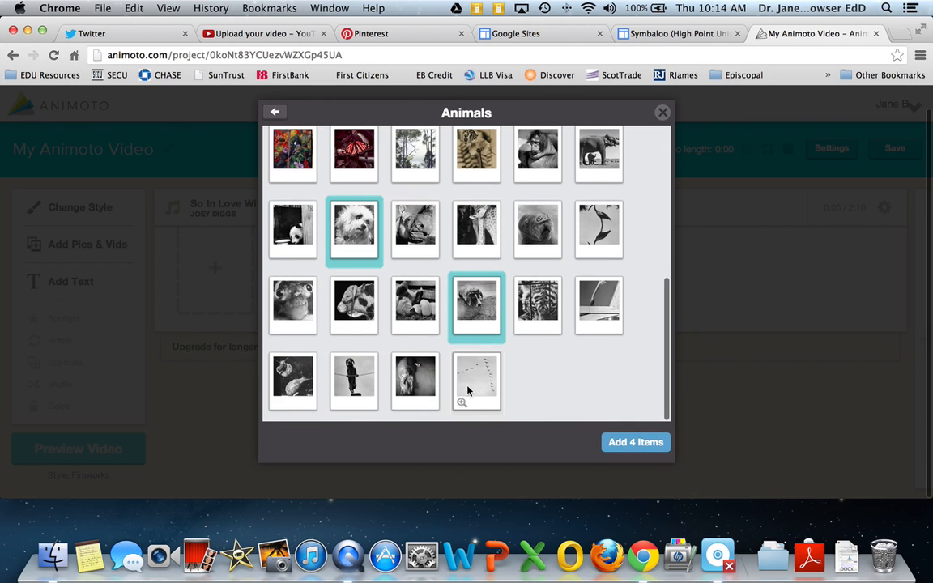
{"action": "left_click", "coordinate": [356, 385]}
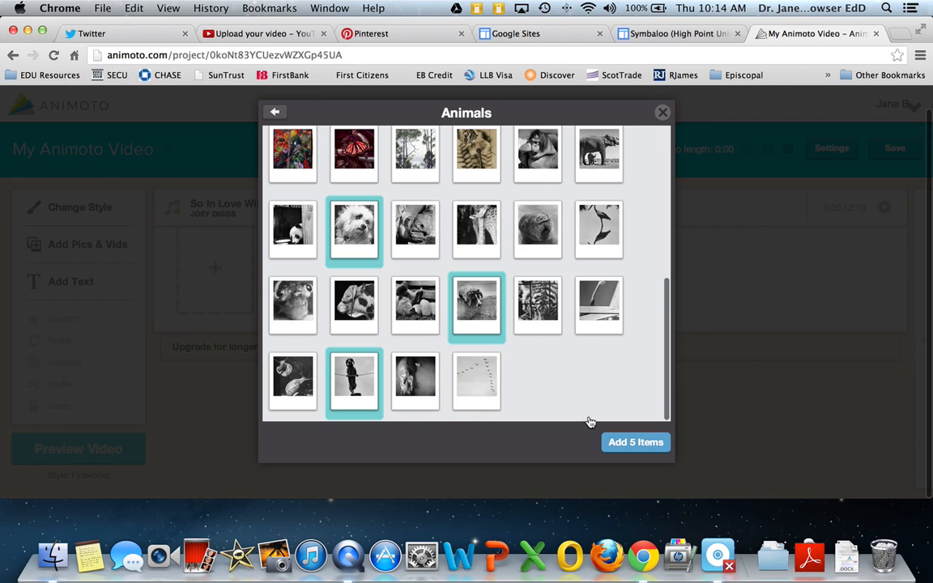
{"action": "left_click", "coordinate": [642, 446]}
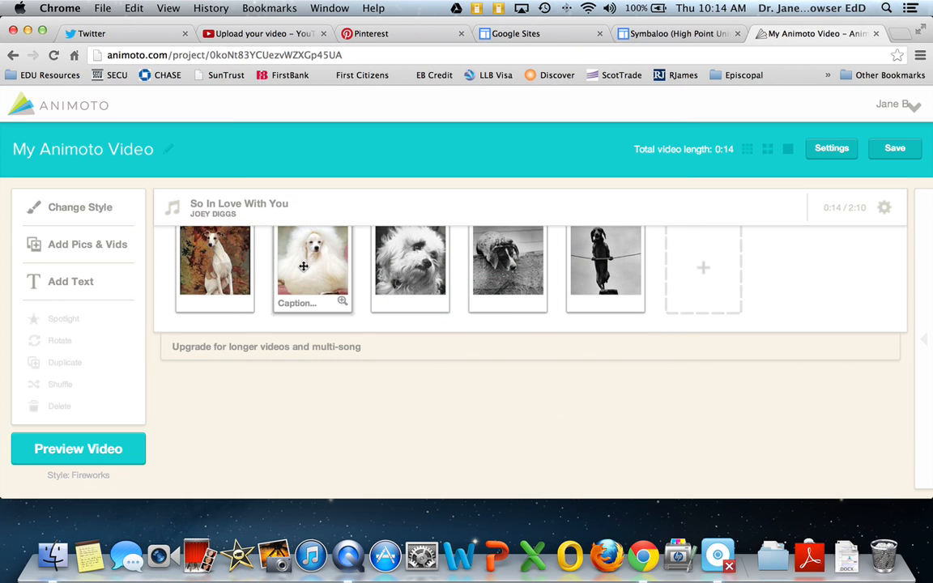
Reorder the photos so the dog covering its head is second and the black-and-white fluffy dog is third, ahead of the poodle.
{"action": "left_click_drag", "start_coordinate": [509, 270], "coordinate": [308, 284]}
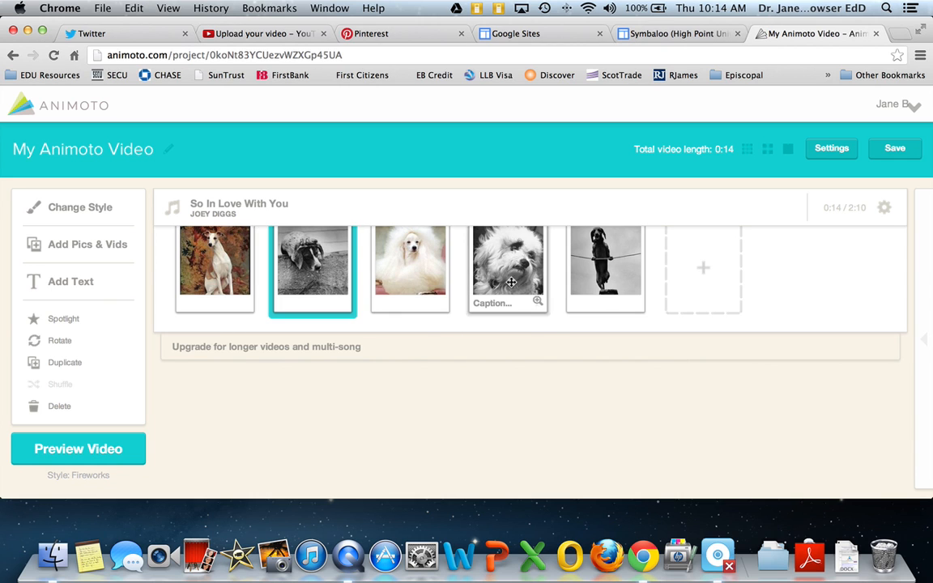
{"action": "left_click_drag", "start_coordinate": [486, 261], "coordinate": [428, 295]}
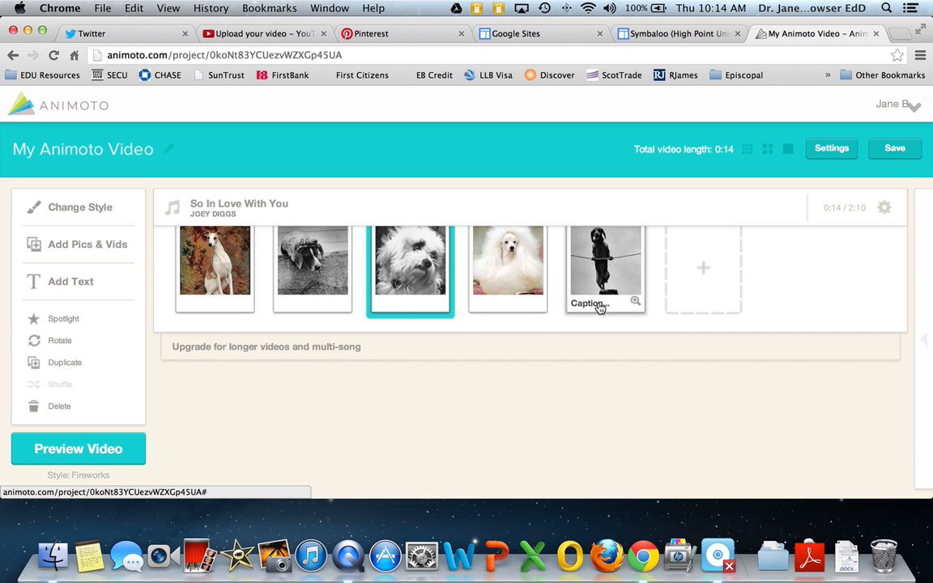
Add the caption "Be careful" to the photo of the dog standing at the rope and close its preview.
{"action": "left_click", "coordinate": [599, 308]}
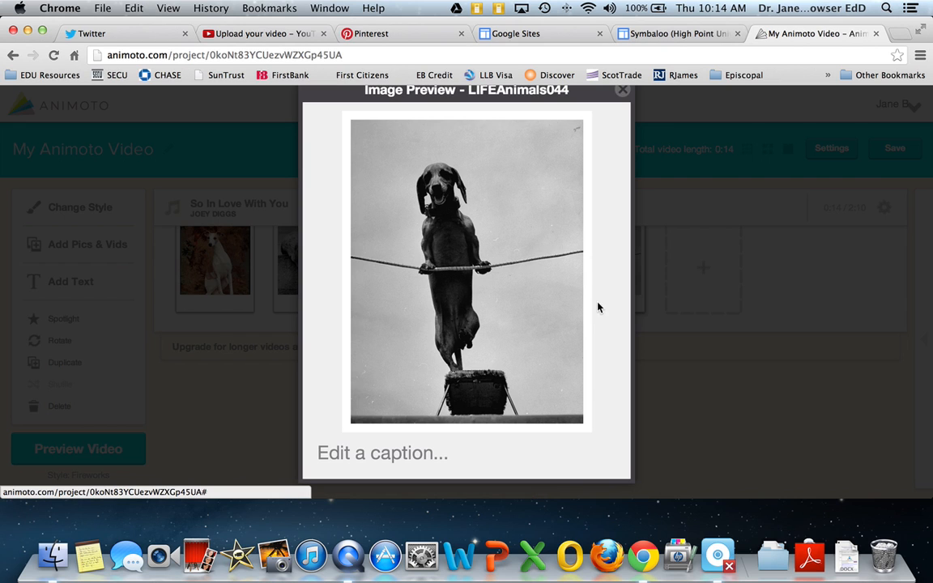
{"action": "left_click", "coordinate": [389, 465]}
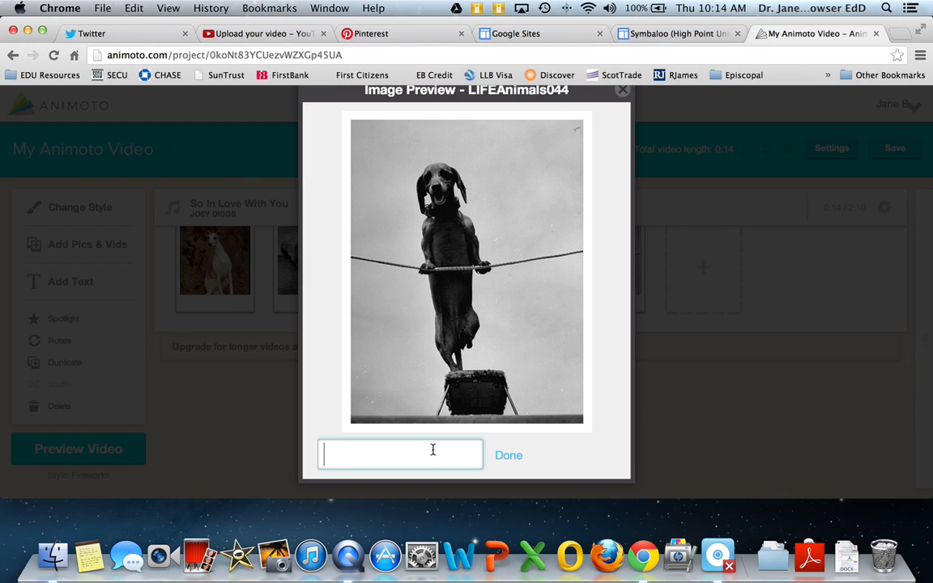
{"action": "type", "text": "Be careful"}
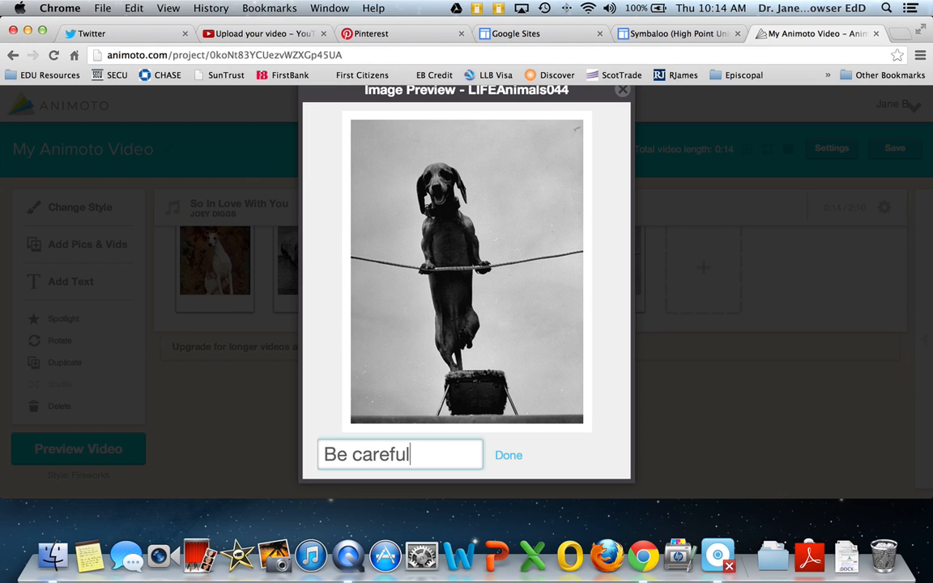
{"action": "left_click", "coordinate": [510, 457]}
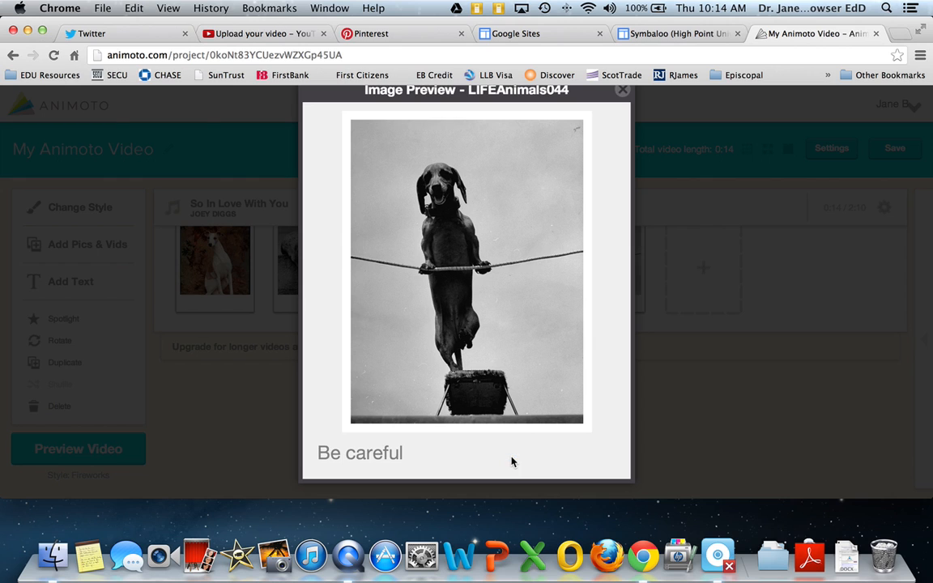
{"action": "left_click", "coordinate": [621, 90]}
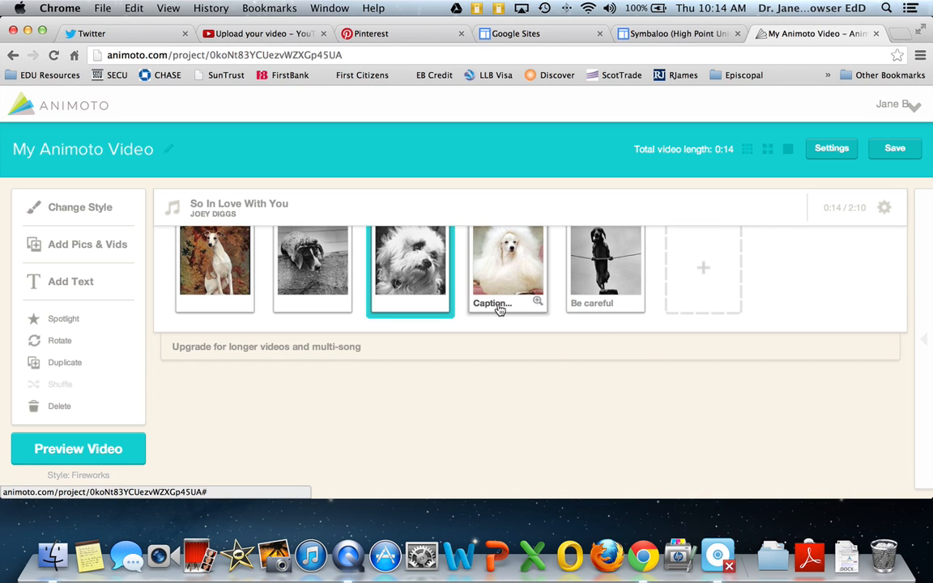
Add the caption "Like my hair??" to the white poodle photo and close its preview.
{"action": "left_click", "coordinate": [500, 310]}
{"action": "left_click", "coordinate": [437, 456]}
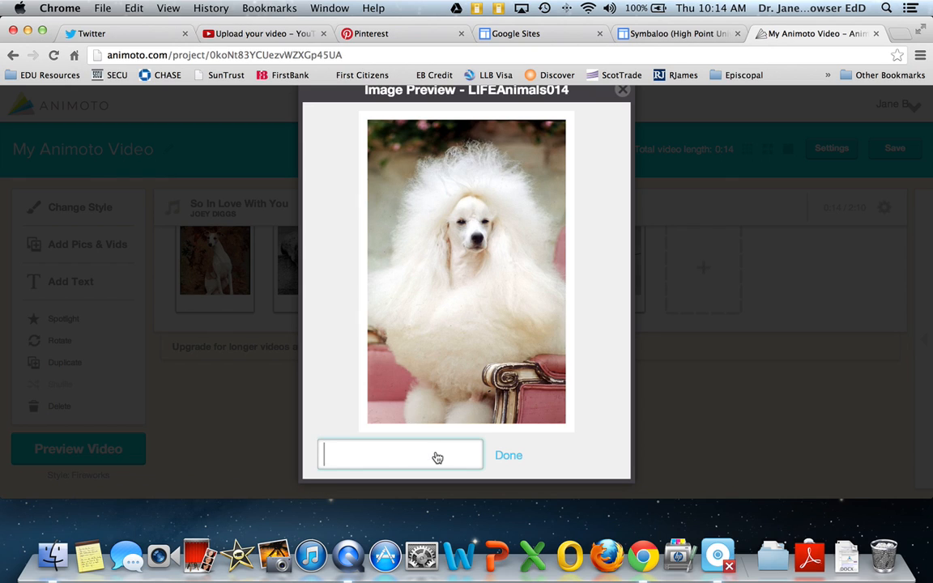
{"action": "type", "text": "Like me"}
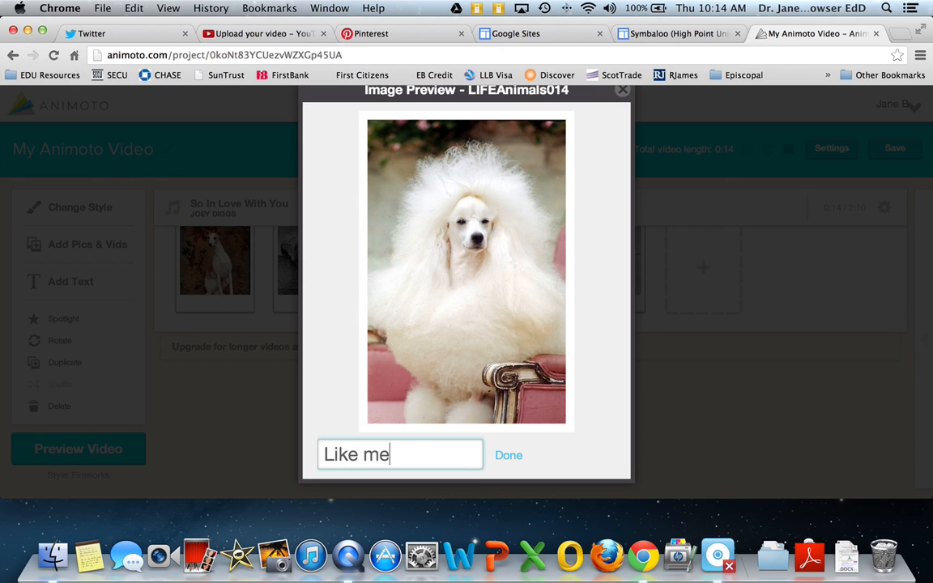
{"action": "key", "text": "BackSpace"}
{"action": "type", "text": "y hair??"}
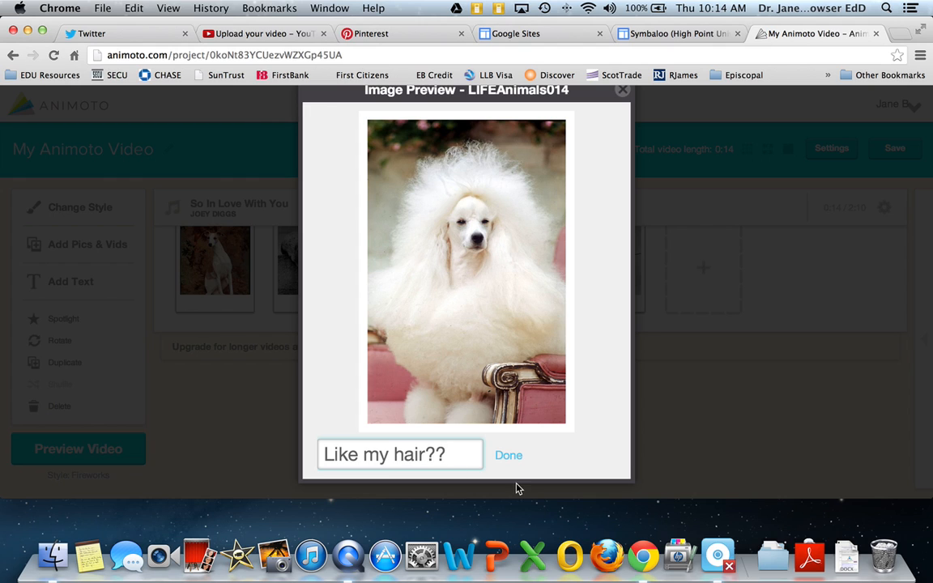
{"action": "left_click", "coordinate": [510, 456]}
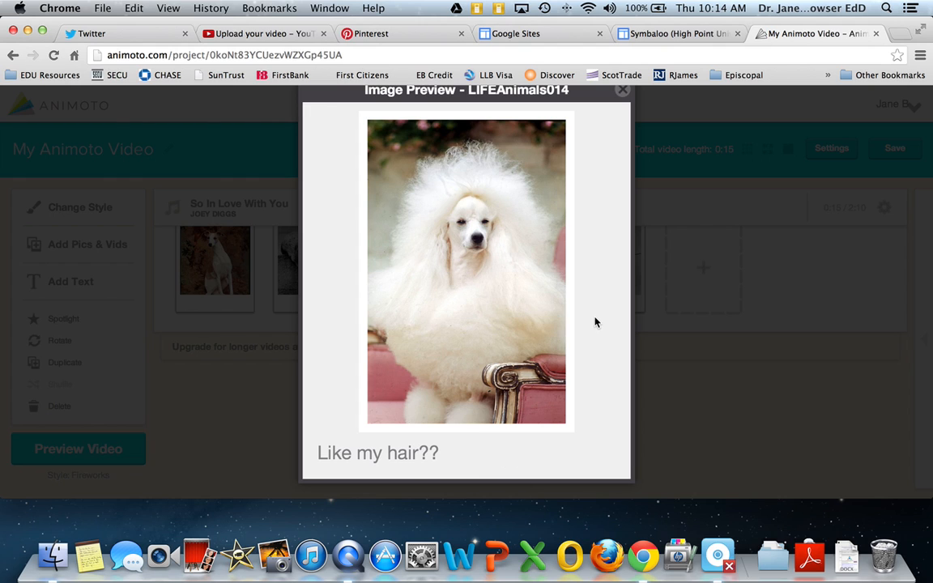
{"action": "left_click", "coordinate": [622, 90]}
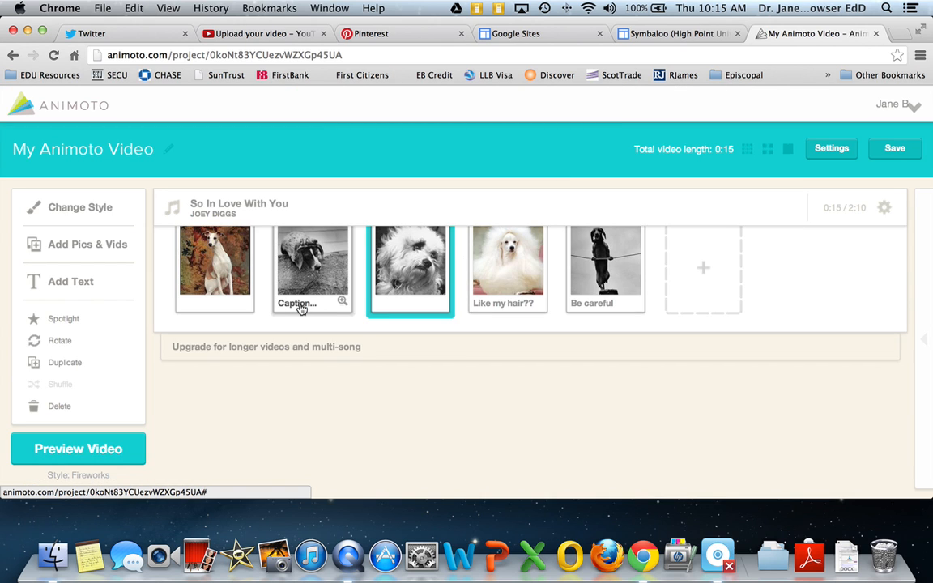
Add the caption "I'm sorry!" to the photo of the dog covering its head and close its preview.
{"action": "left_click", "coordinate": [299, 305]}
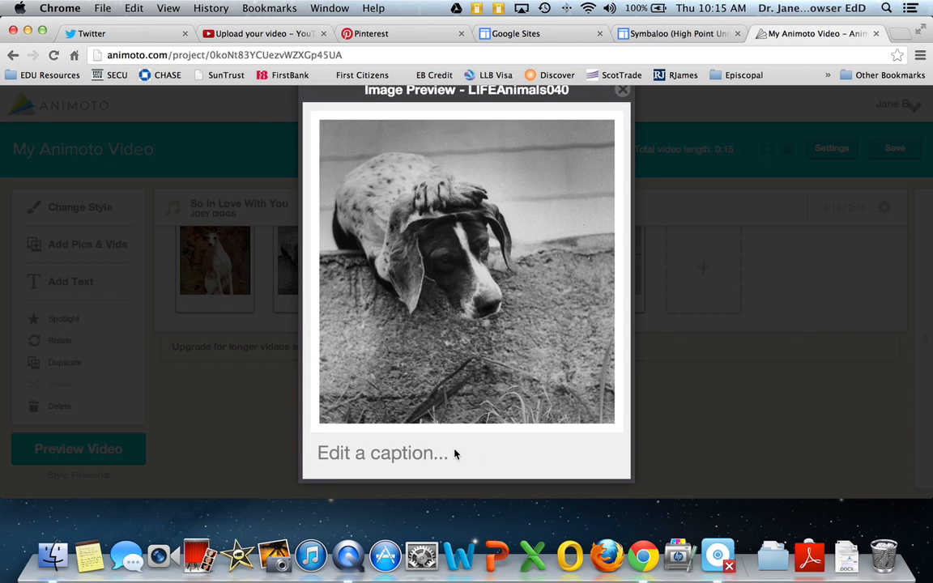
{"action": "left_click", "coordinate": [448, 453]}
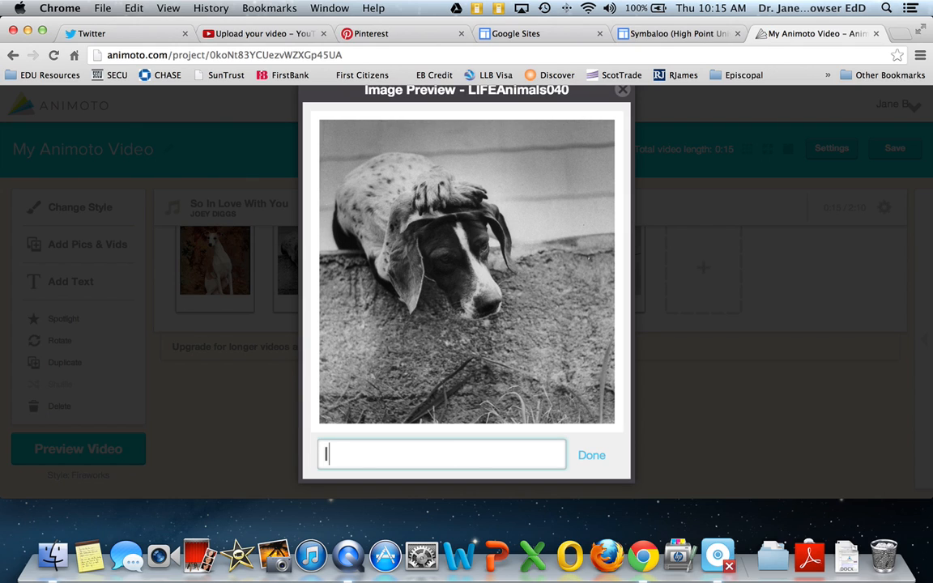
{"action": "type", "text": "I'm sorry"}
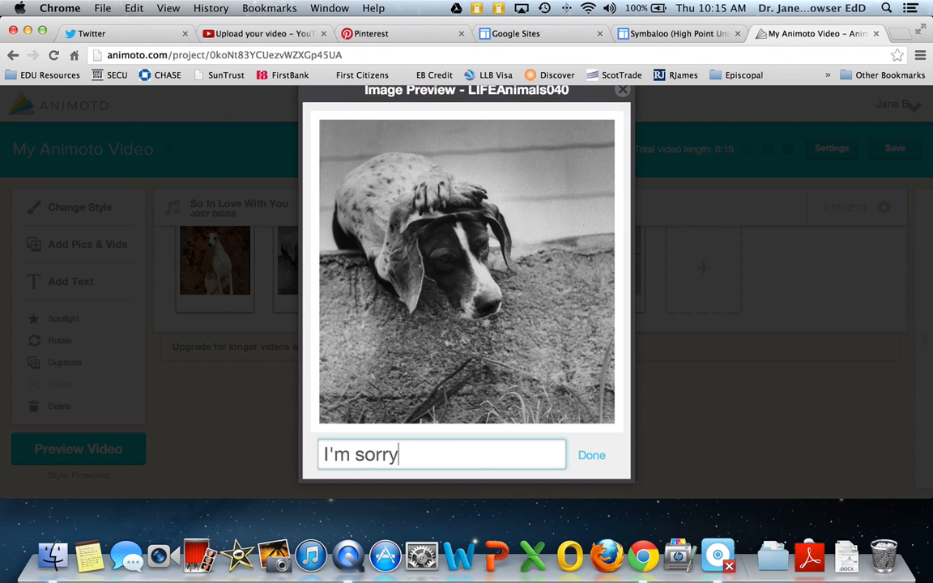
{"action": "type", "text": "!"}
{"action": "left_click", "coordinate": [595, 458]}
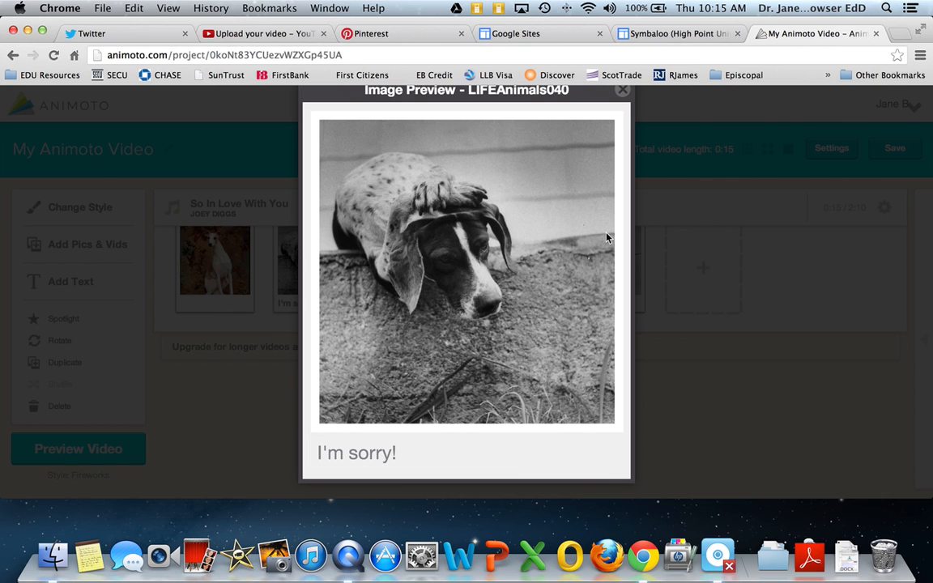
{"action": "left_click", "coordinate": [623, 91]}
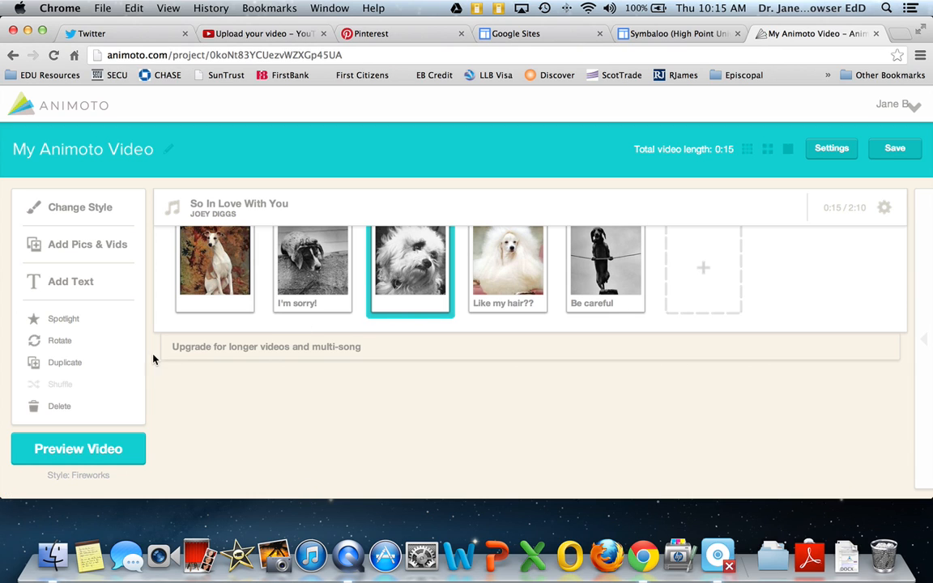
Add a text slide titled "Puppy Dogs Rule" with the subtitle "Having fun with the pups" and move it to the start of the video.
{"action": "left_click", "coordinate": [80, 283]}
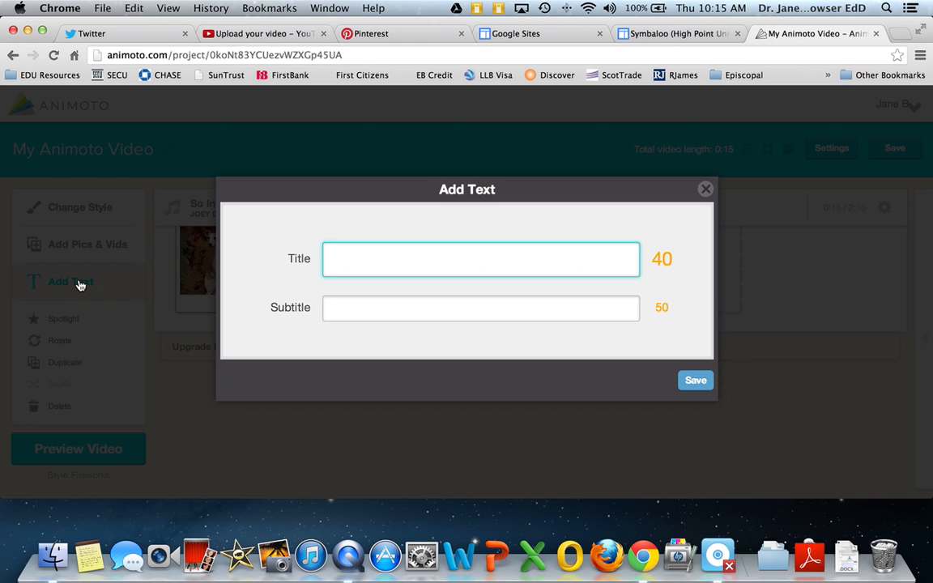
{"action": "type", "text": "Puppys"}
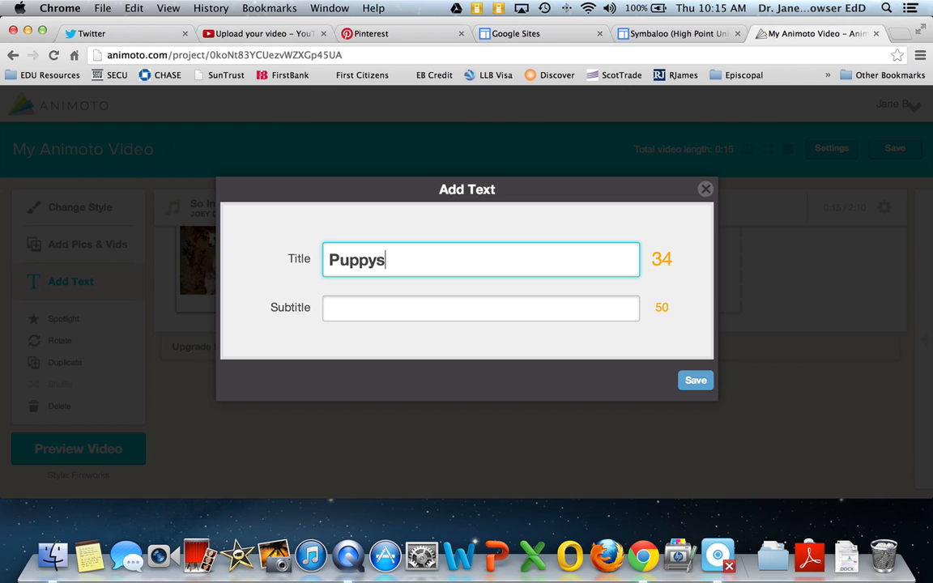
{"action": "key", "text": "BackSpace"}
{"action": "type", "text": "Dogs Rule"}
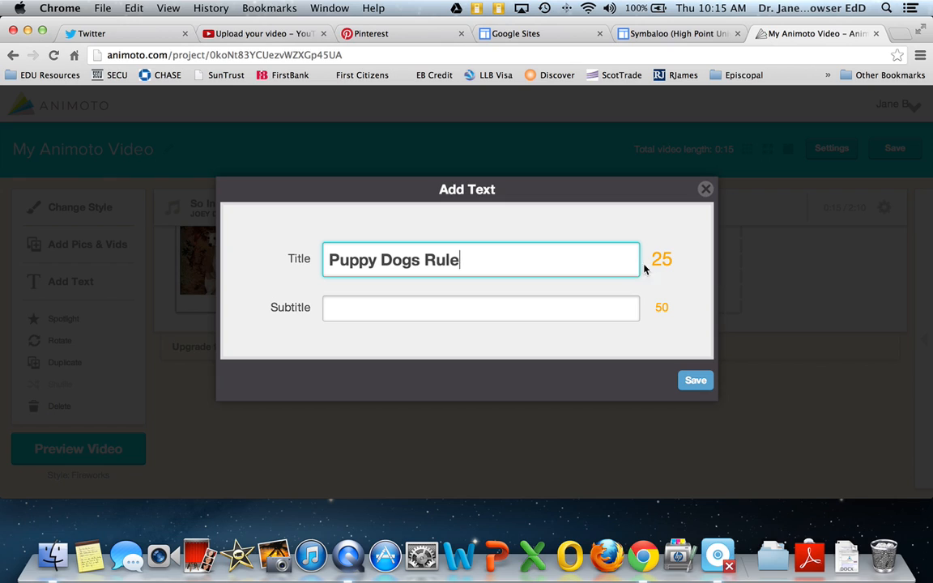
{"action": "left_click", "coordinate": [371, 311]}
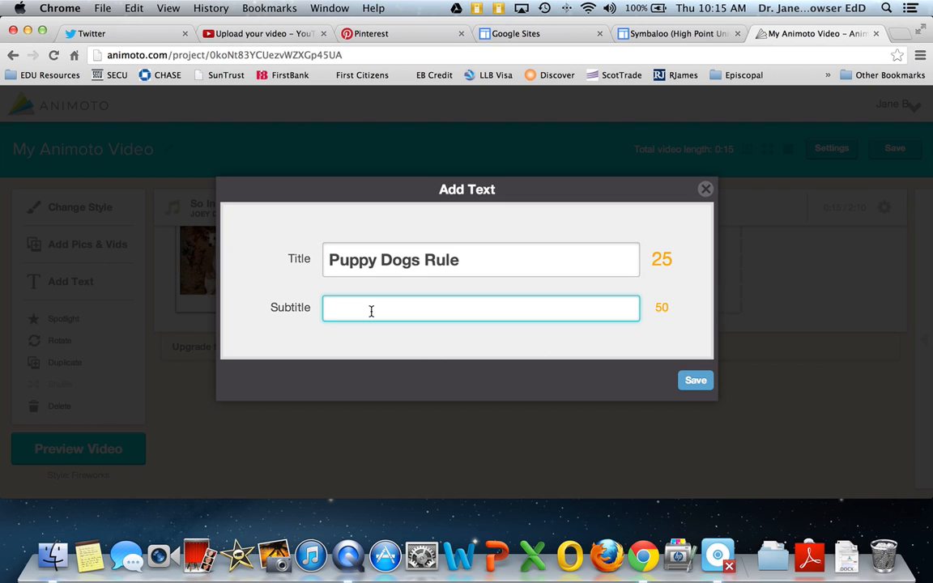
{"action": "type", "text": "Having fun with the pups"}
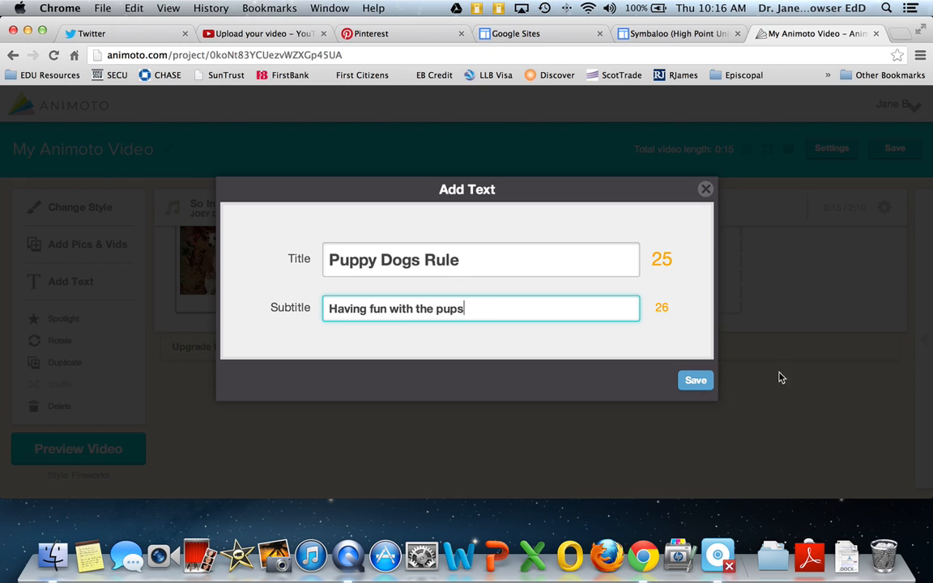
{"action": "left_click", "coordinate": [698, 380]}
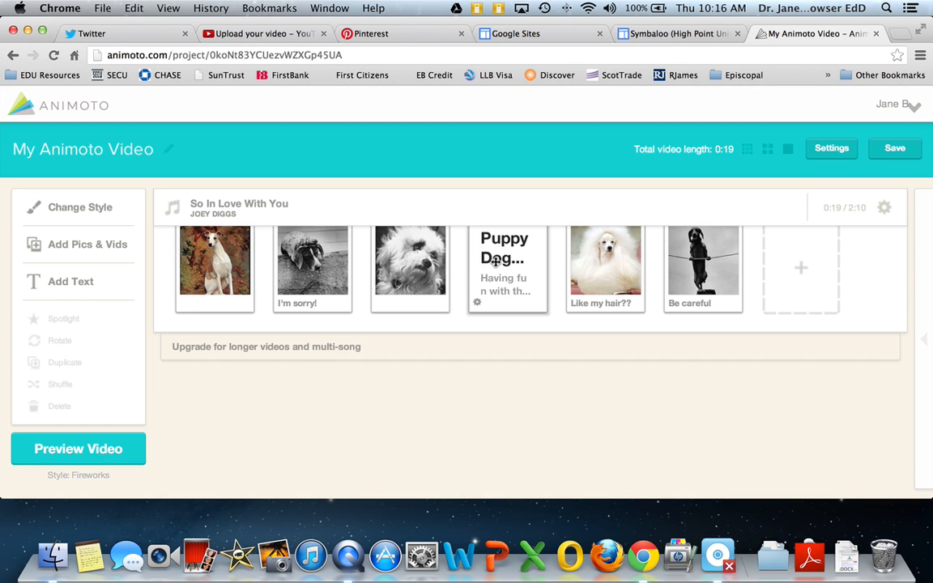
{"action": "left_click_drag", "start_coordinate": [506, 267], "coordinate": [226, 287]}
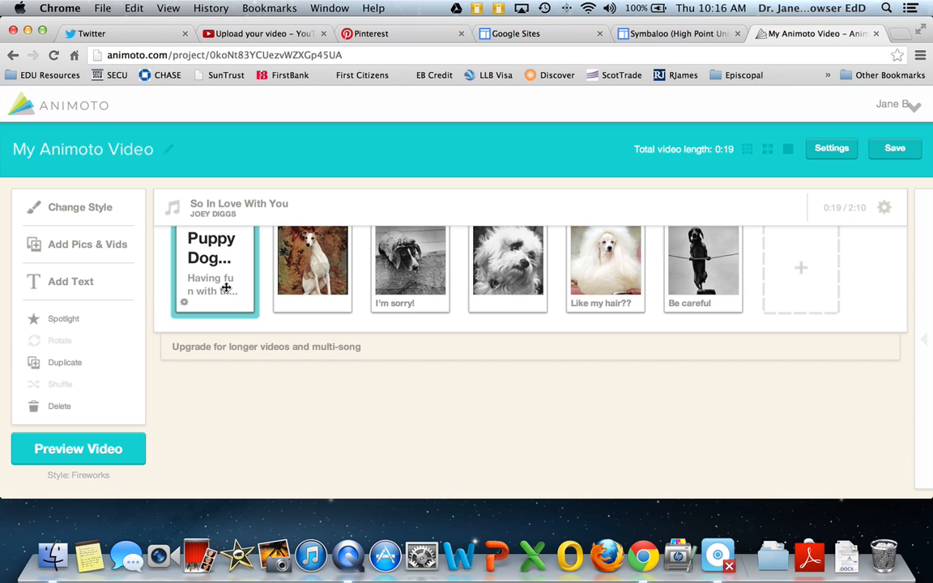
Add a text slide titled "Bad Hair Day" with the subtitle "Take me to the groomer!" and place it before the black-and-white fluffy dog photo.
{"action": "left_click", "coordinate": [86, 288]}
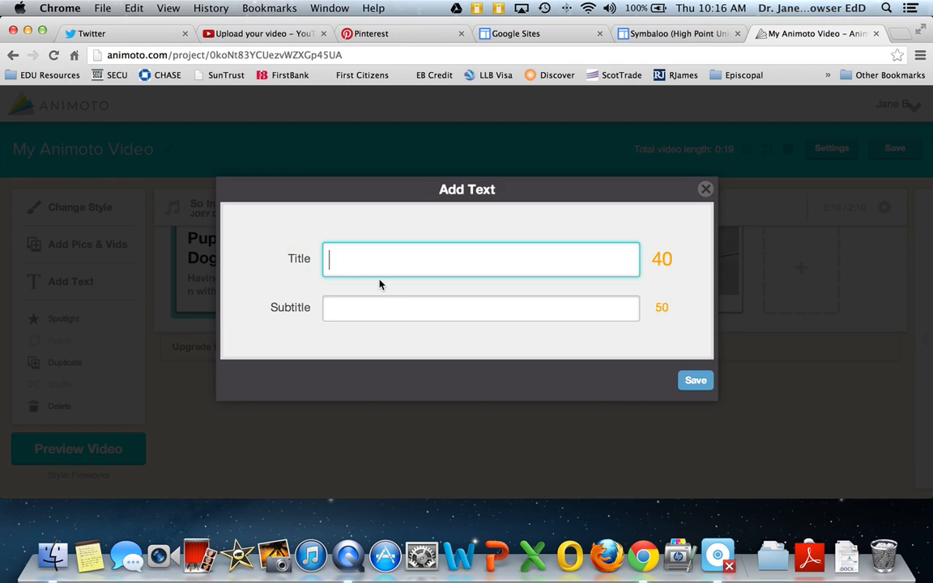
{"action": "type", "text": "Bad Har"}
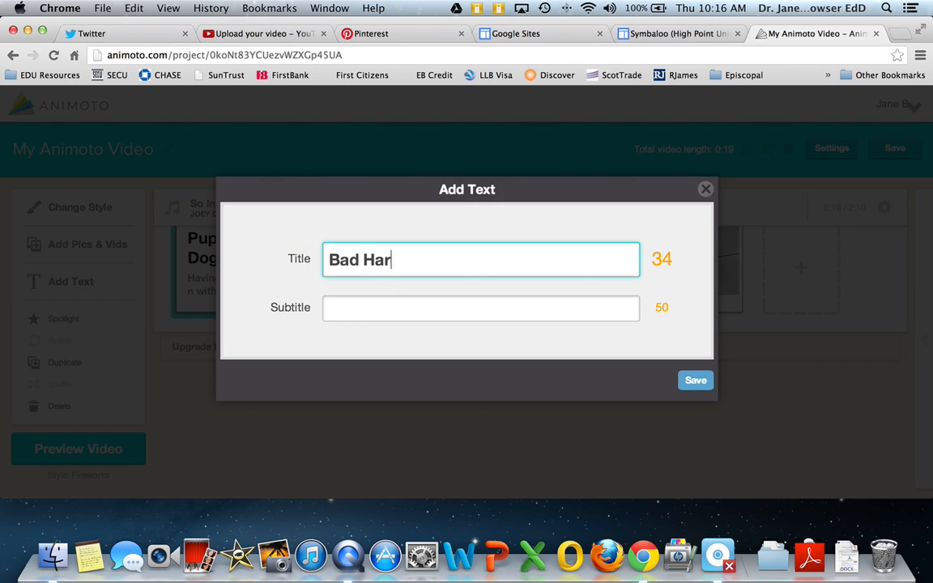
{"action": "key", "text": "BackSpace"}
{"action": "type", "text": "ir Day"}
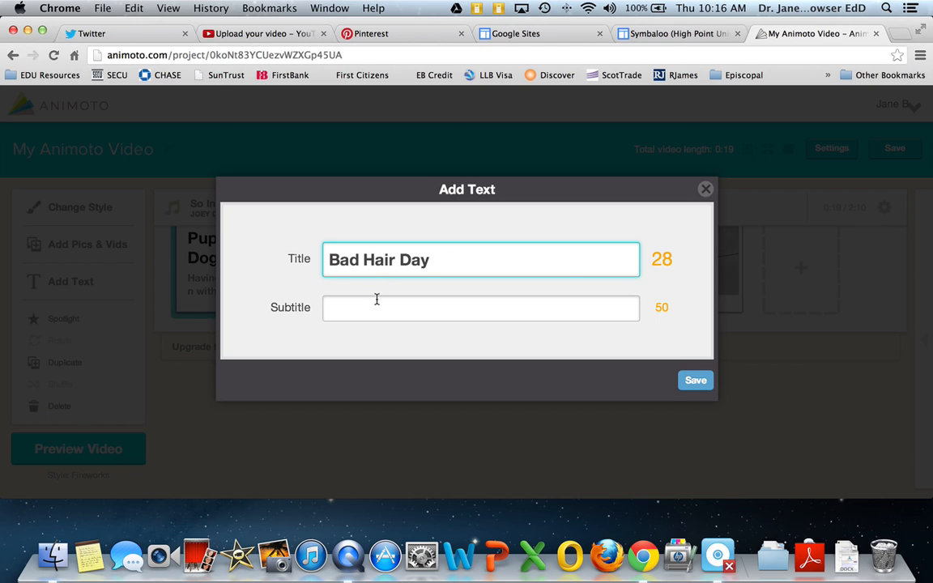
{"action": "left_click", "coordinate": [375, 307]}
{"action": "type", "text": "Take me to the "}
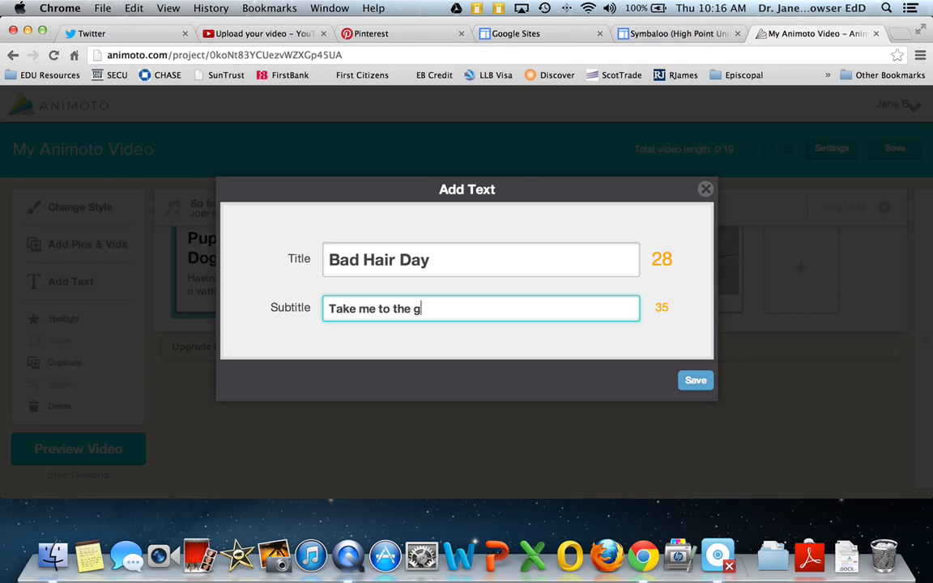
{"action": "type", "text": "groomer!"}
{"action": "left_click", "coordinate": [696, 381]}
{"action": "left_click_drag", "start_coordinate": [308, 273], "coordinate": [511, 293]}
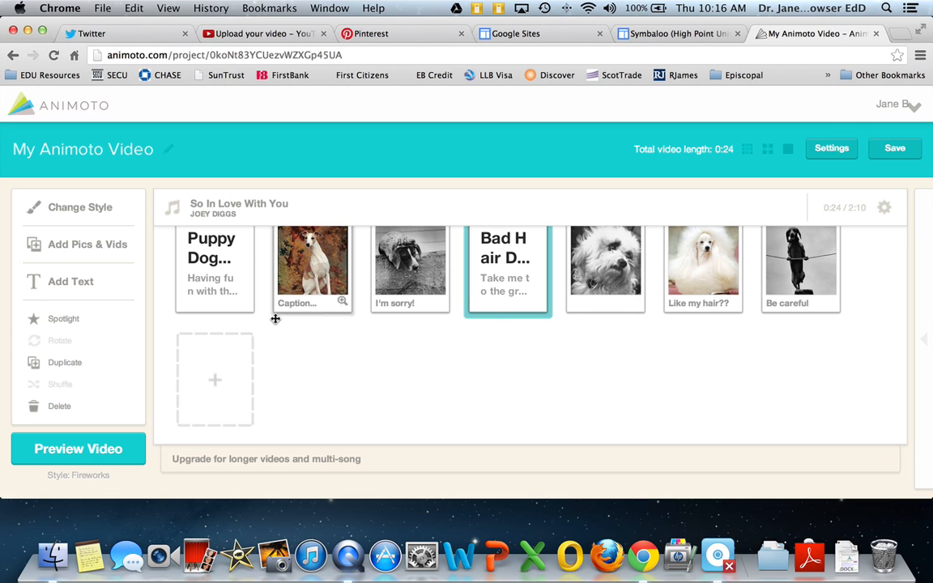
Add a text slide titled "Silly Dog Tricks" with the subtitle "Always use a net!!" after the white poodle photo.
{"action": "left_click", "coordinate": [702, 263]}
{"action": "left_click", "coordinate": [84, 281]}
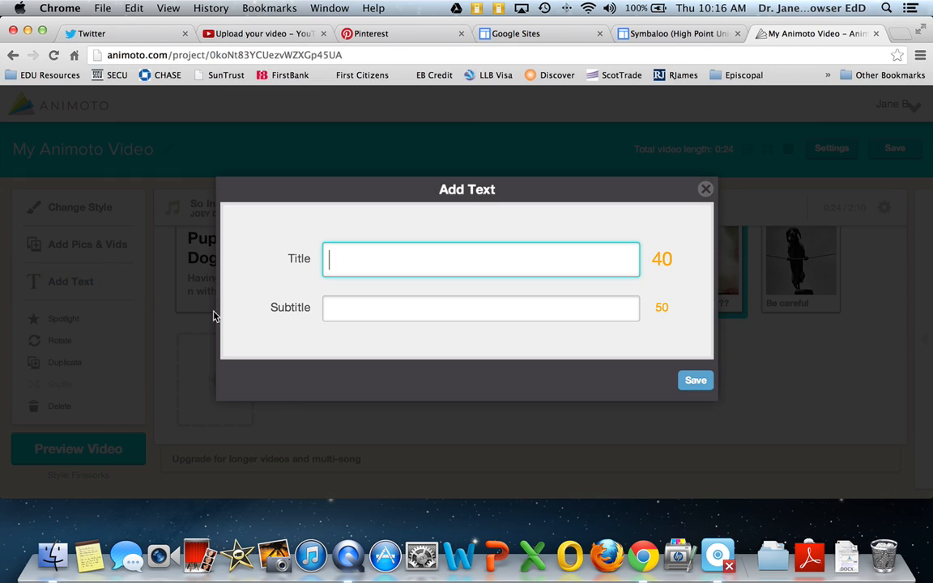
{"action": "type", "text": "Silly "}
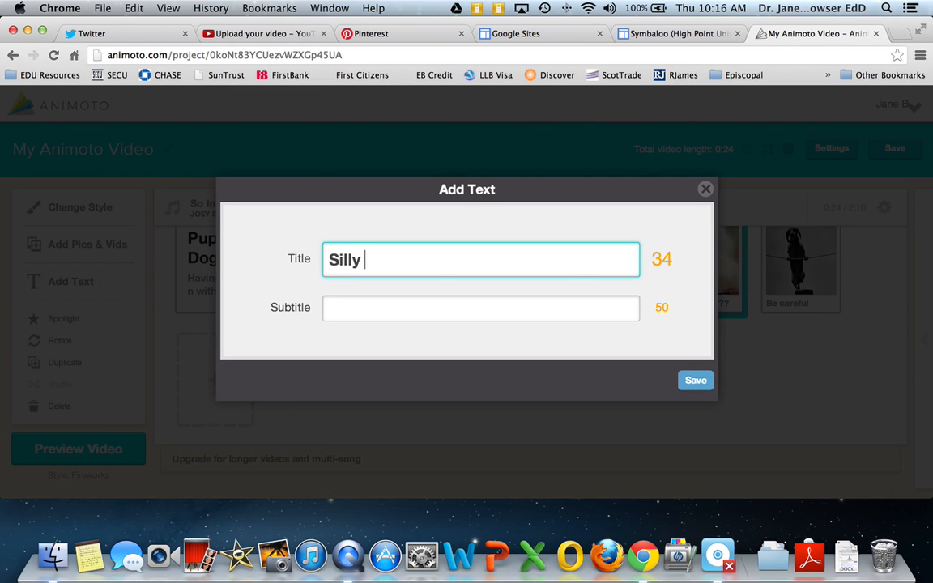
{"action": "type", "text": "Dog Tricks"}
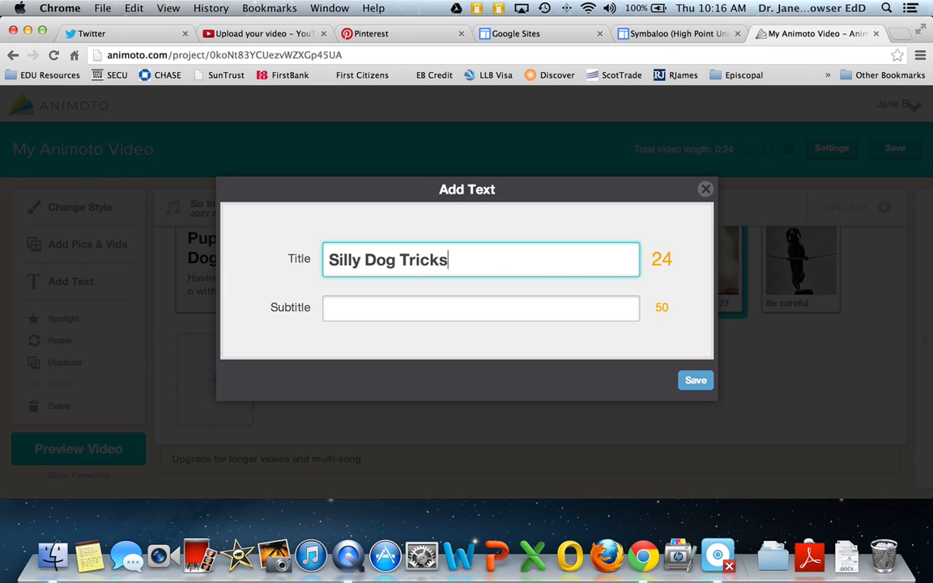
{"action": "left_click", "coordinate": [352, 310]}
{"action": "type", "text": "Alwa"}
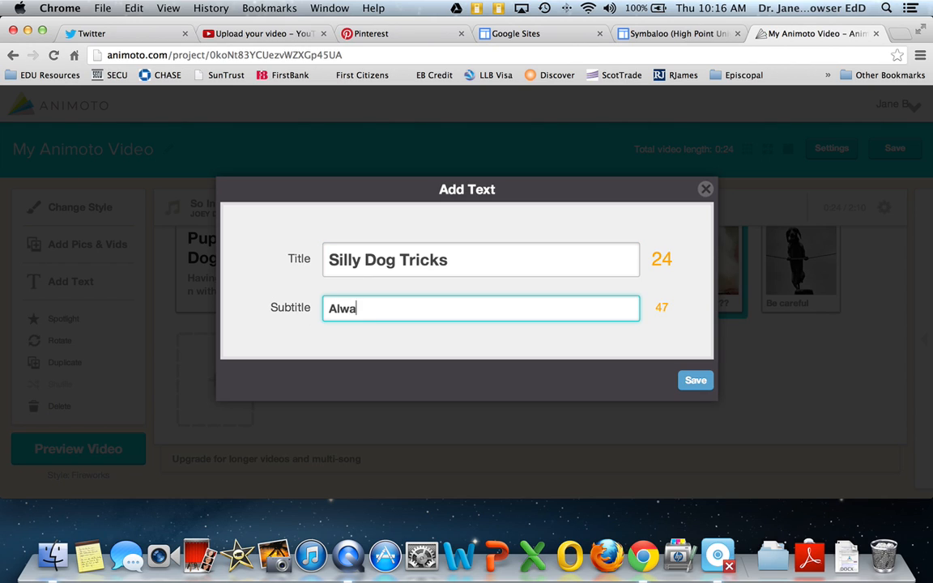
{"action": "type", "text": "ys use a net!!"}
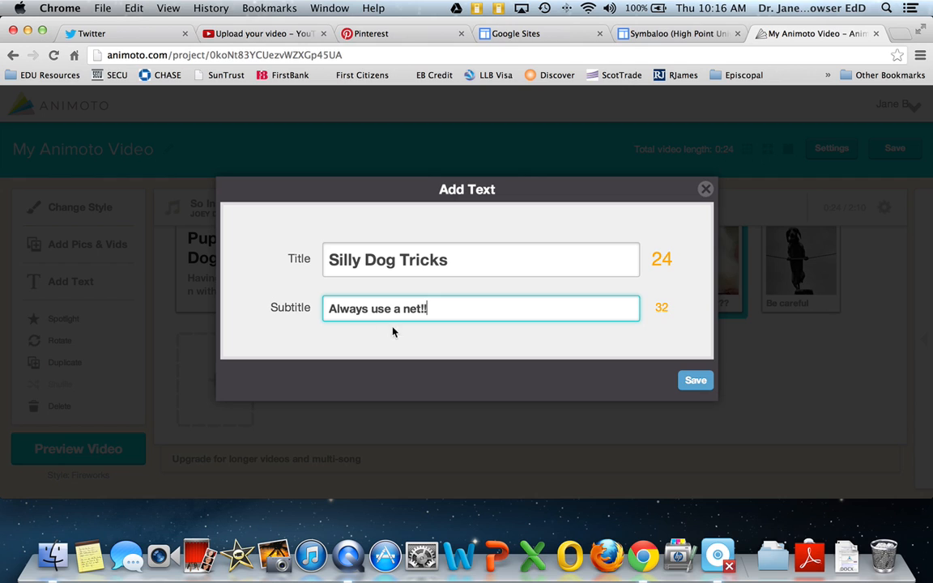
{"action": "left_click", "coordinate": [695, 381]}
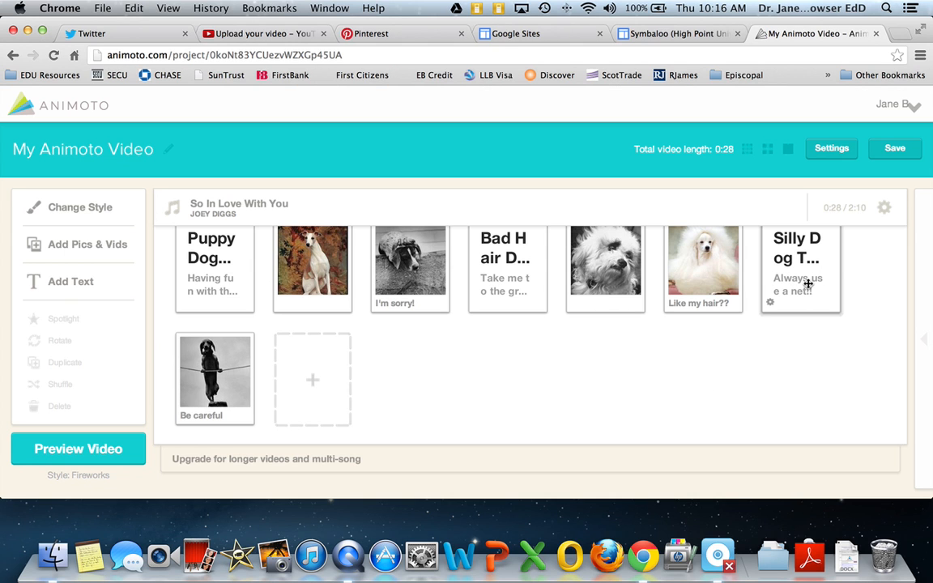
Add a text slide titled "The End" with the subtitle "Woof Woof" after the "Be careful" dog photo.
{"action": "left_click", "coordinate": [209, 393]}
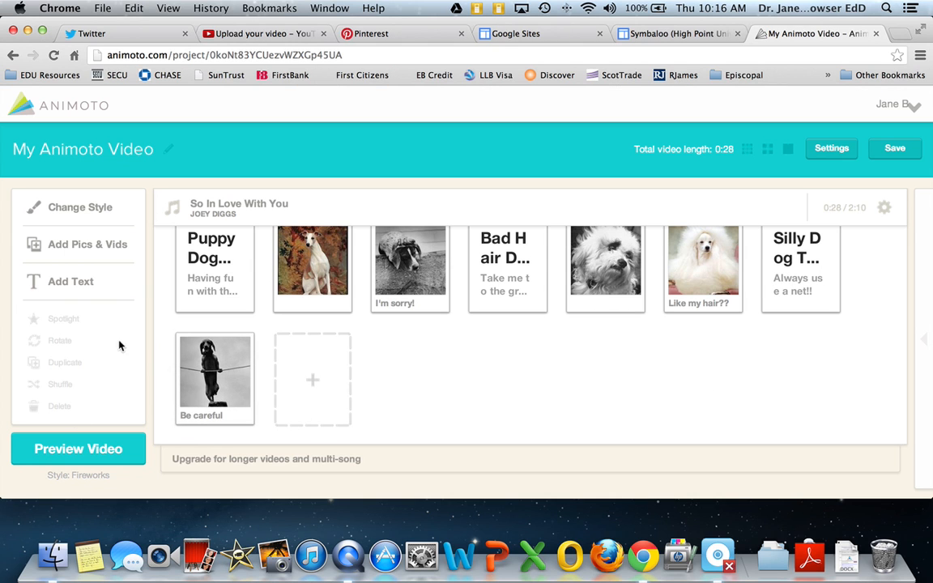
{"action": "left_click", "coordinate": [65, 281]}
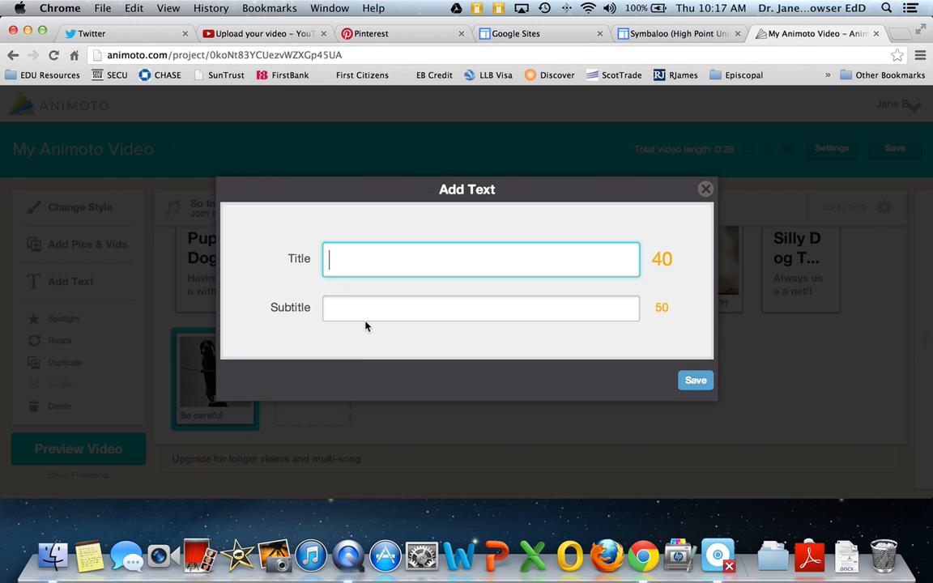
{"action": "type", "text": "The End"}
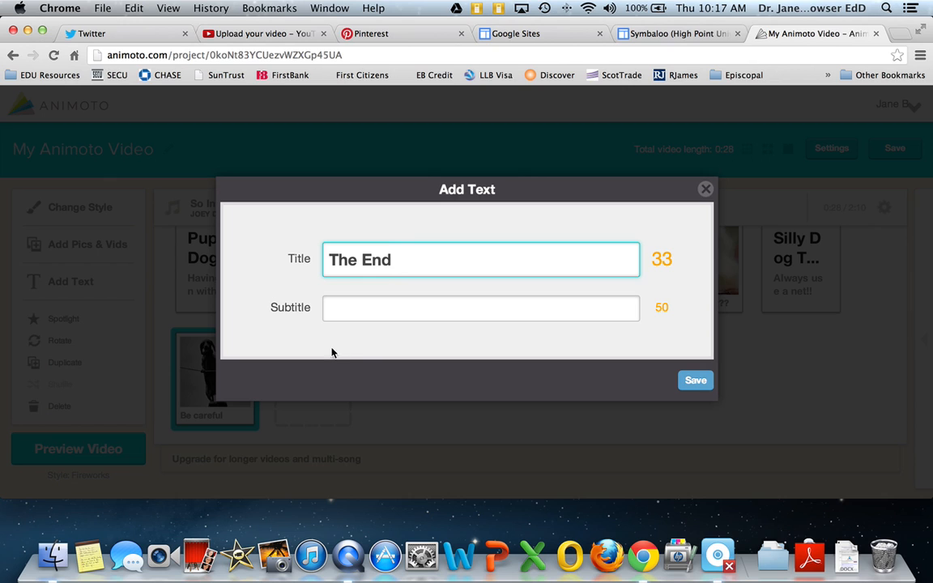
{"action": "left_click", "coordinate": [349, 312]}
{"action": "type", "text": "Woo"}
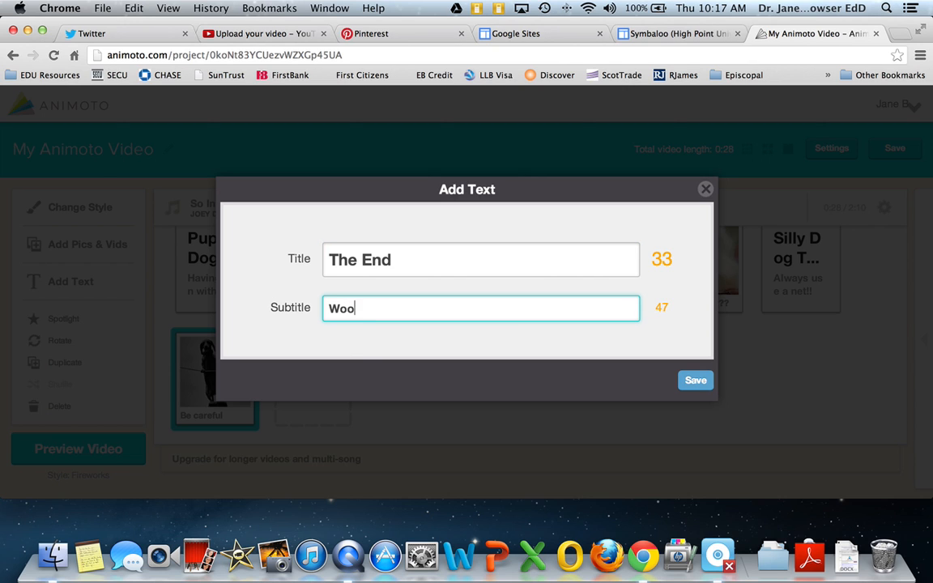
{"action": "type", "text": "f Woof"}
{"action": "left_click", "coordinate": [694, 383]}
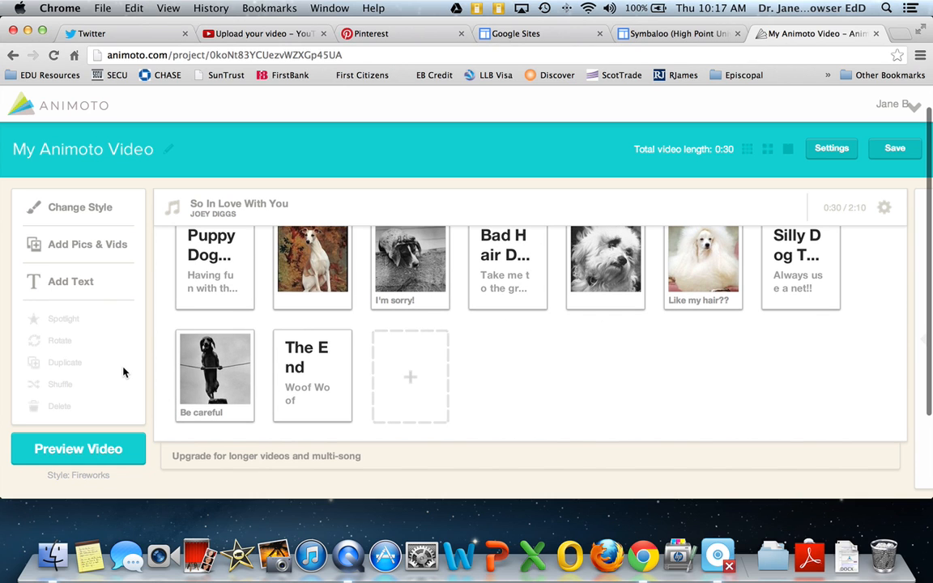
{"action": "left_click", "coordinate": [327, 301]}
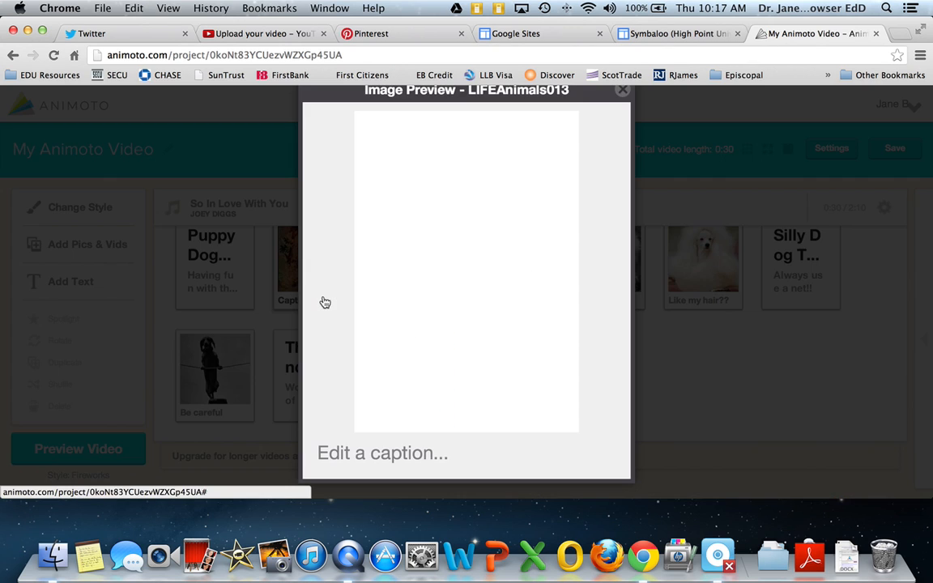
{"action": "left_click", "coordinate": [621, 90]}
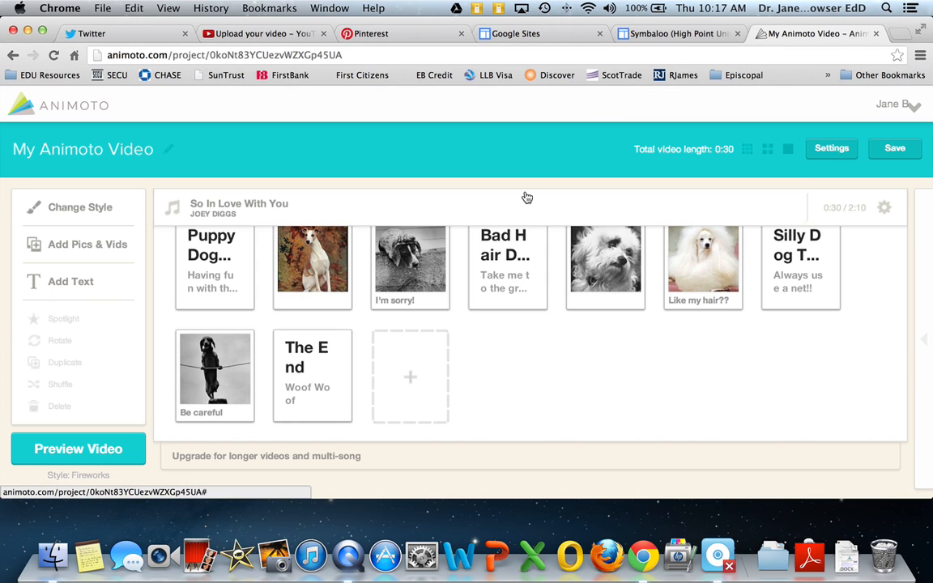
{"action": "right_click", "coordinate": [309, 284]}
{"action": "left_click", "coordinate": [308, 283]}
{"action": "left_click", "coordinate": [312, 263]}
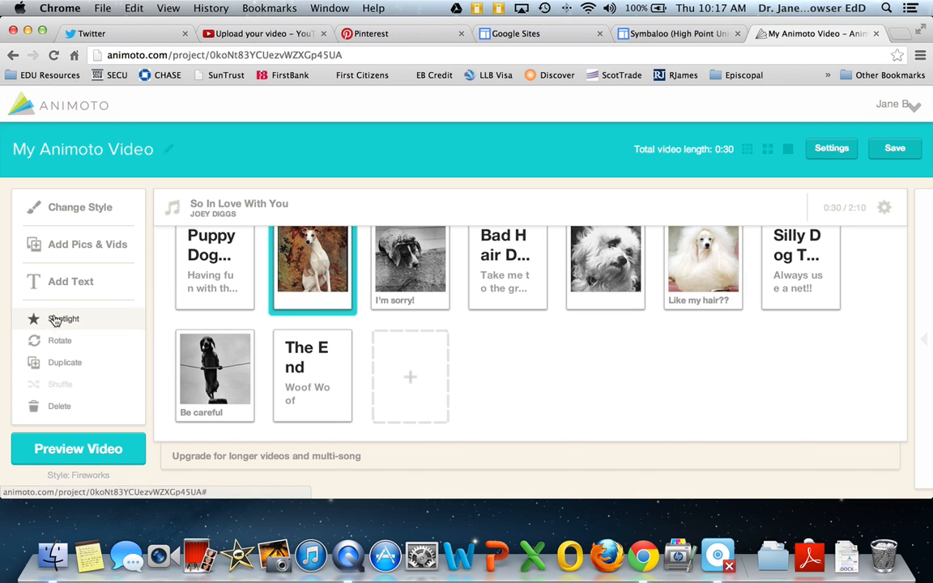
Spotlight the black-and-white fluffy dog photo and the "The End" text slide.
{"action": "left_click", "coordinate": [615, 256]}
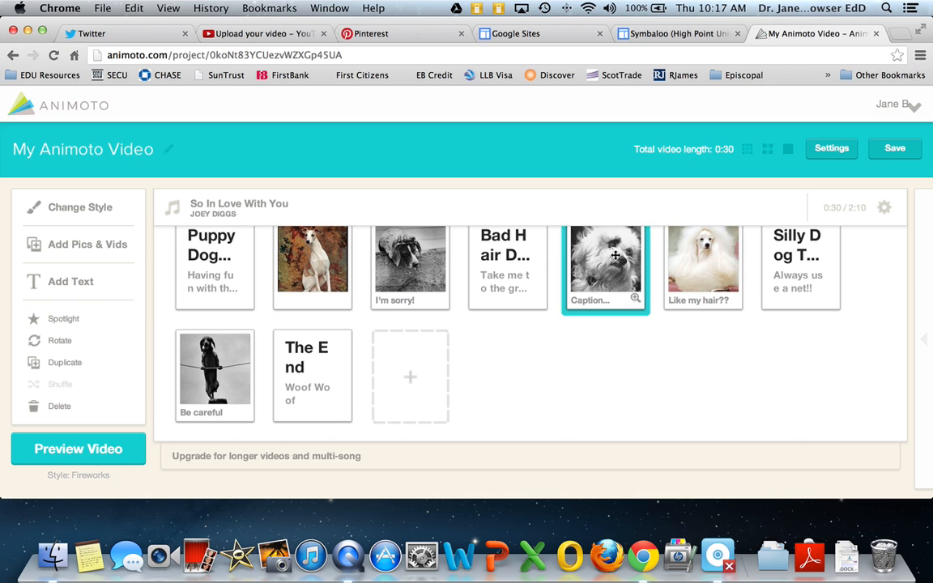
{"action": "left_click", "coordinate": [69, 320]}
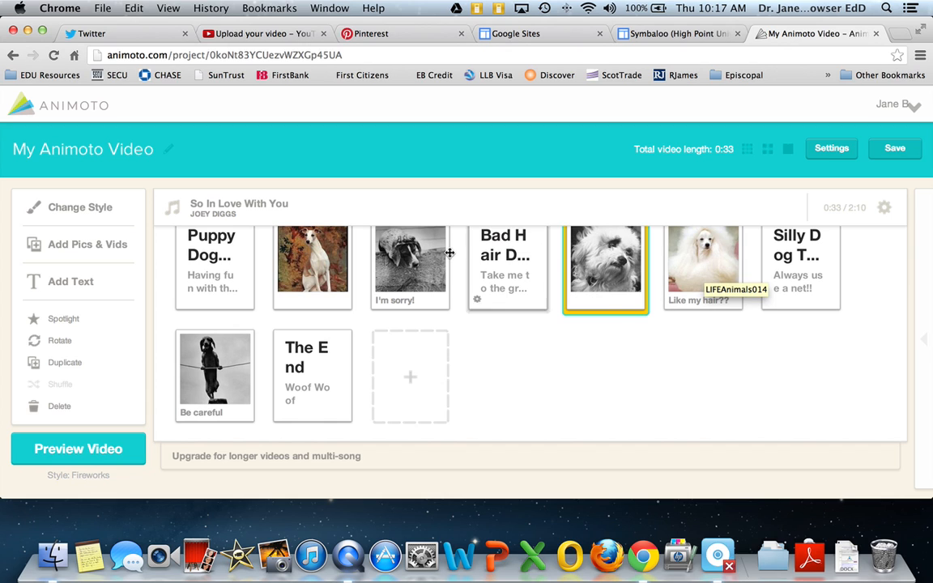
{"action": "left_click", "coordinate": [503, 249]}
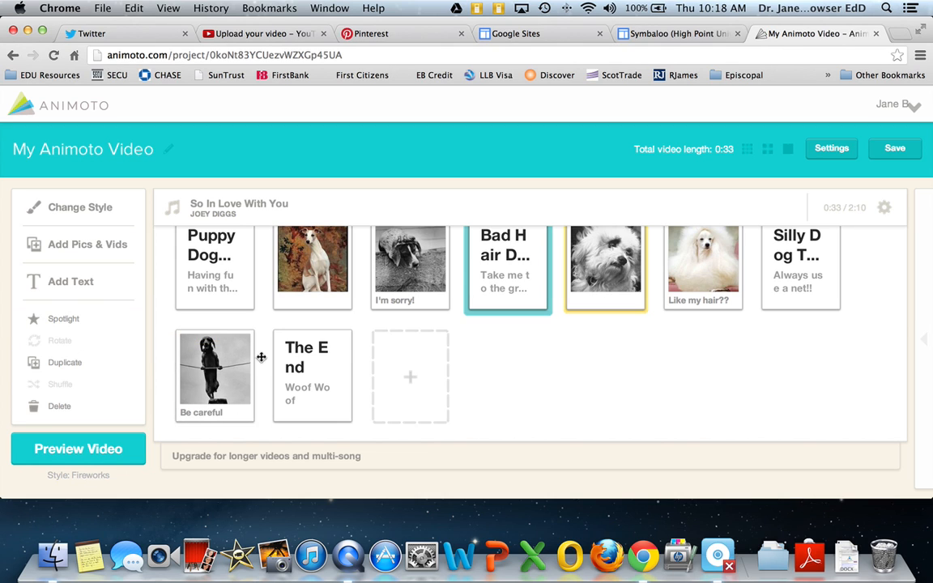
{"action": "left_click", "coordinate": [301, 371]}
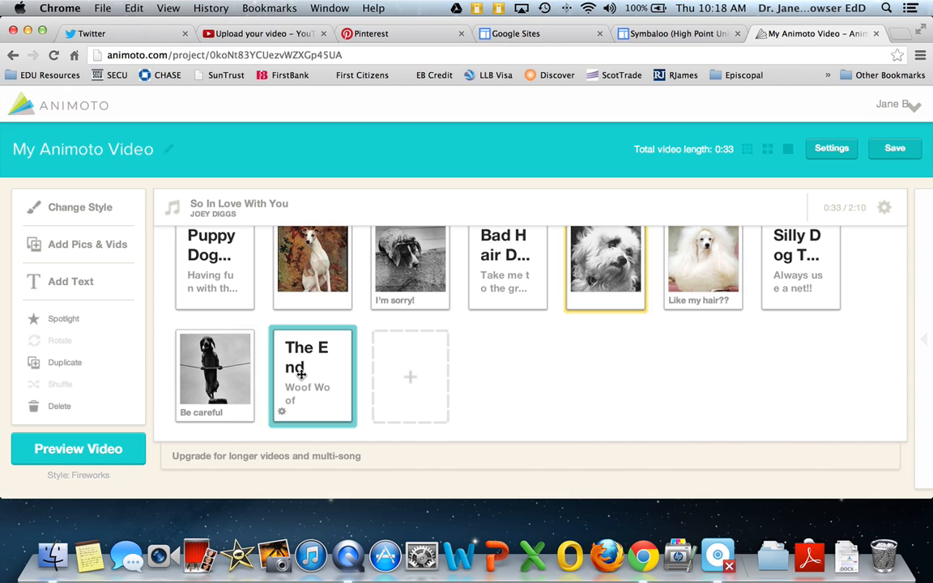
{"action": "left_click", "coordinate": [64, 322]}
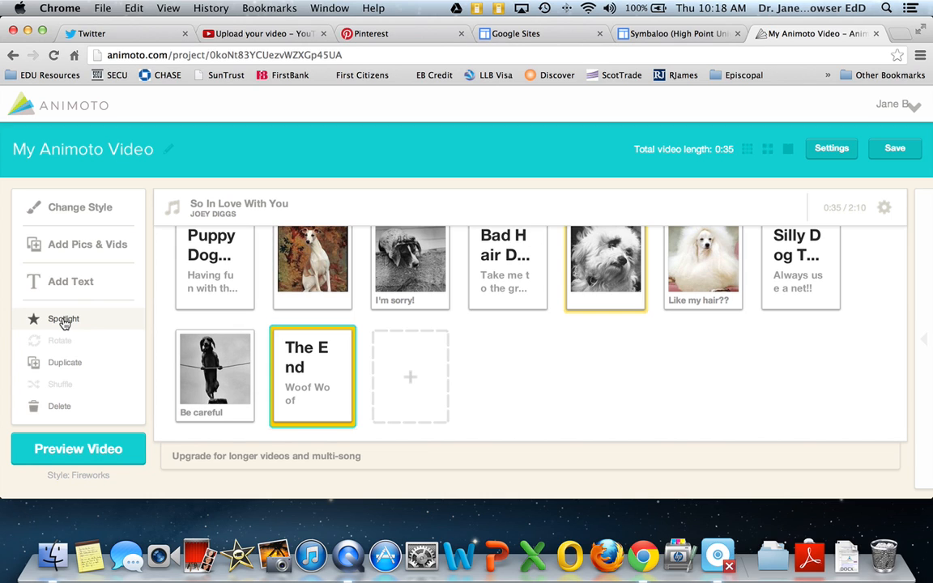
Title the video "Puppy Dog Video" in its settings, add the description "Fun with Animoto - this is a tutorial.", and save.
{"action": "scroll", "coordinate": [64, 341], "scroll_direction": "down", "scroll_amount": 1}
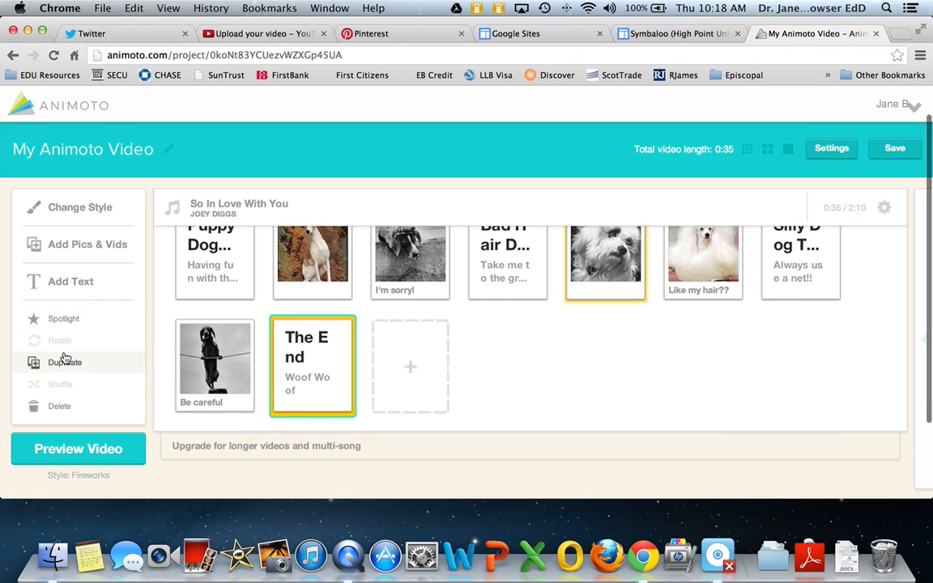
{"action": "scroll", "coordinate": [326, 338], "scroll_direction": "up", "scroll_amount": 1}
{"action": "scroll", "coordinate": [325, 338], "scroll_direction": "up", "scroll_amount": 1}
{"action": "scroll", "coordinate": [324, 333], "scroll_direction": "down", "scroll_amount": 3}
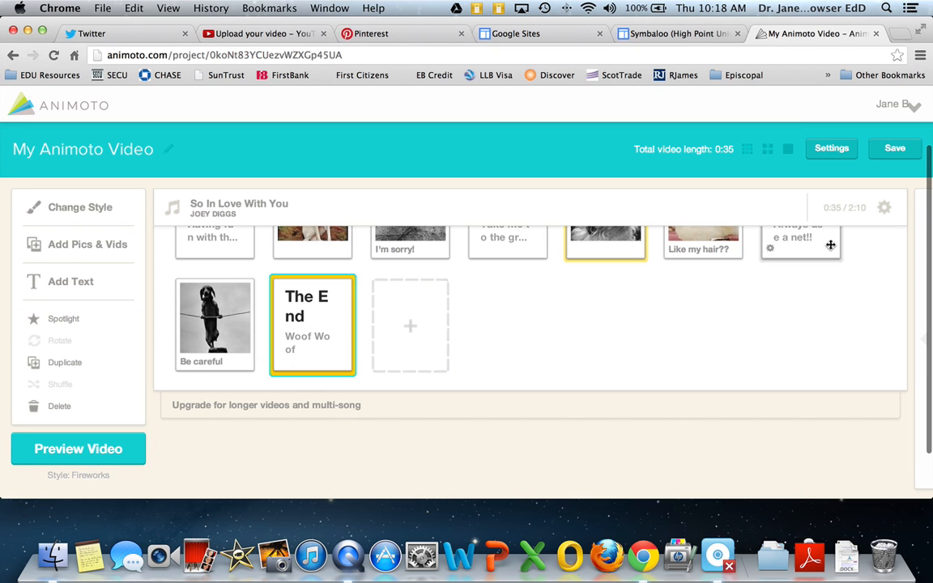
{"action": "left_click", "coordinate": [834, 150]}
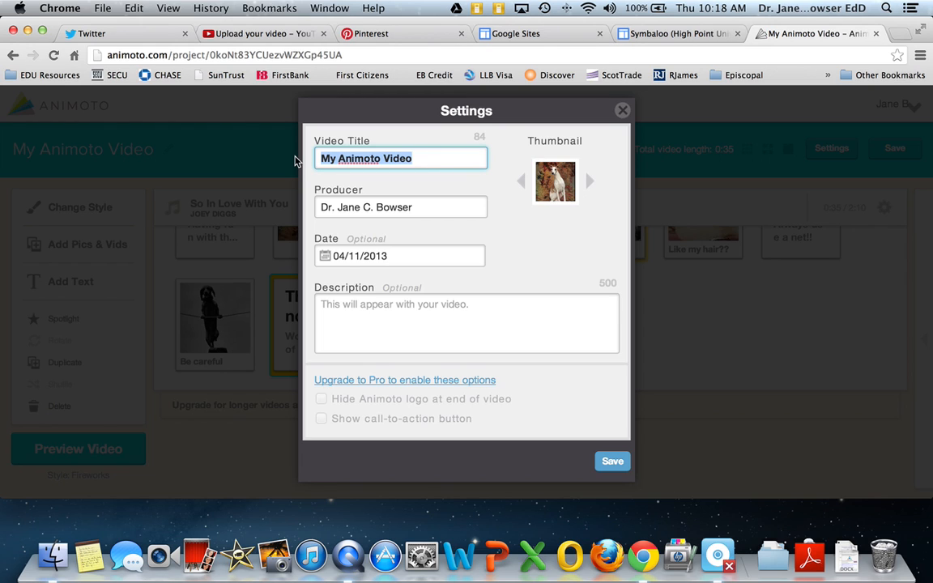
{"action": "key", "text": "BackSpace"}
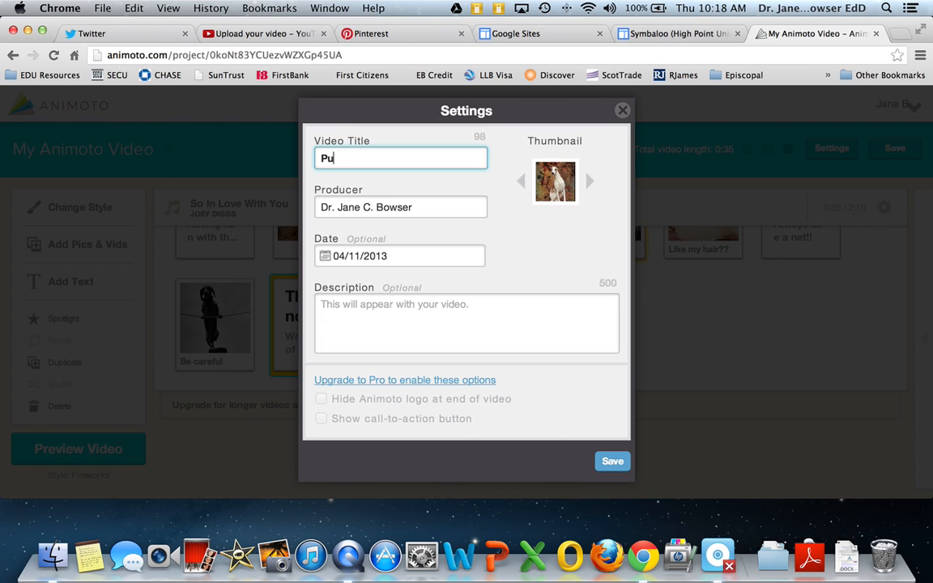
{"action": "type", "text": "Puppy Dog Video"}
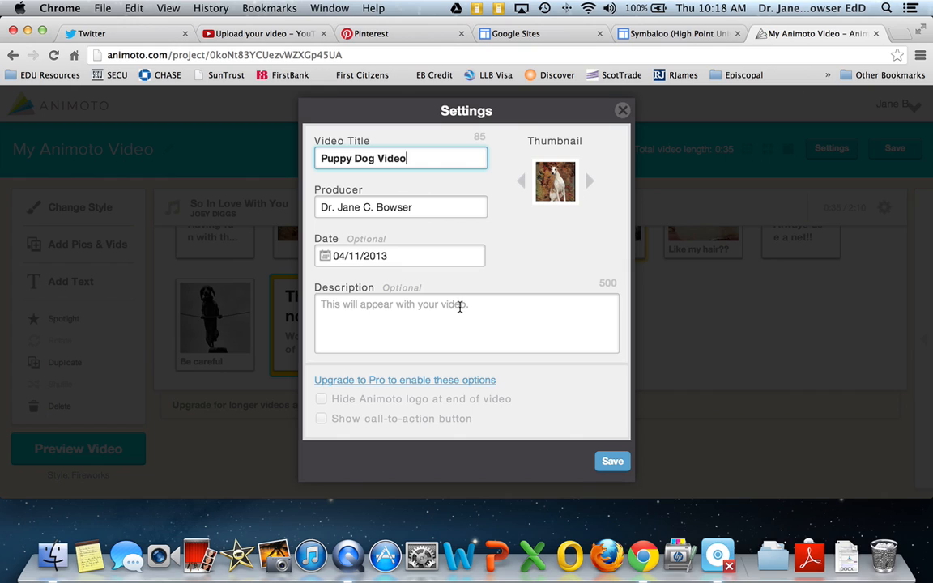
{"action": "left_click", "coordinate": [480, 306]}
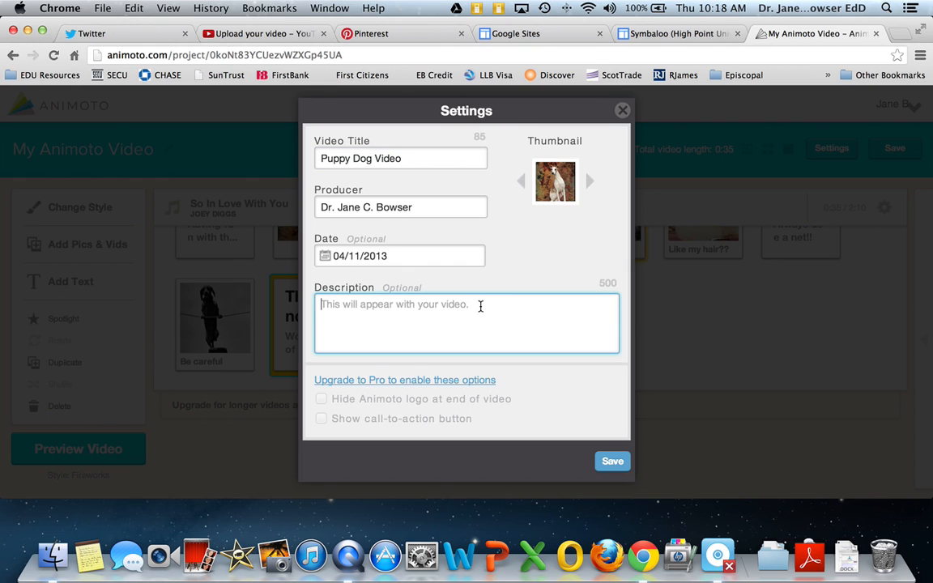
{"action": "type", "text": "Fun"}
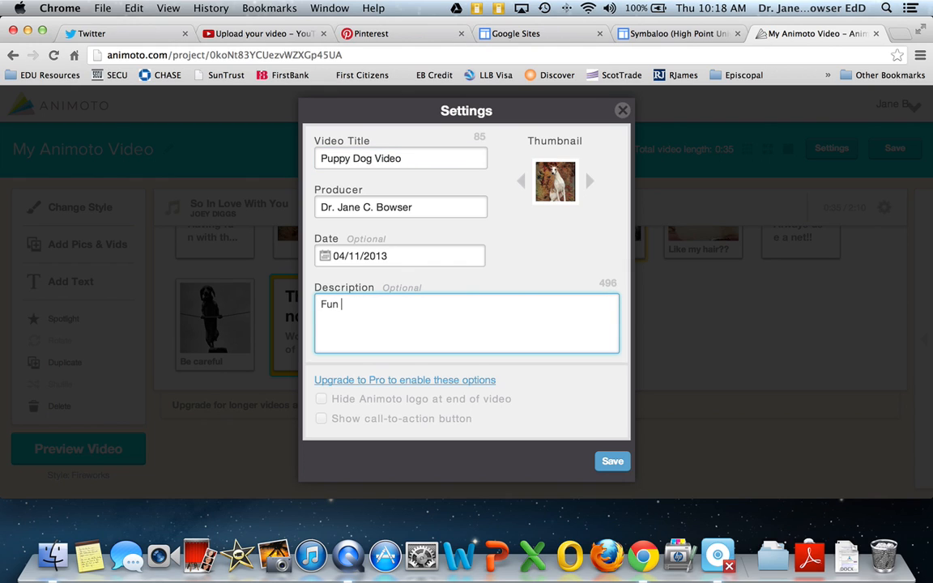
{"action": "type", "text": " with Animoto - "}
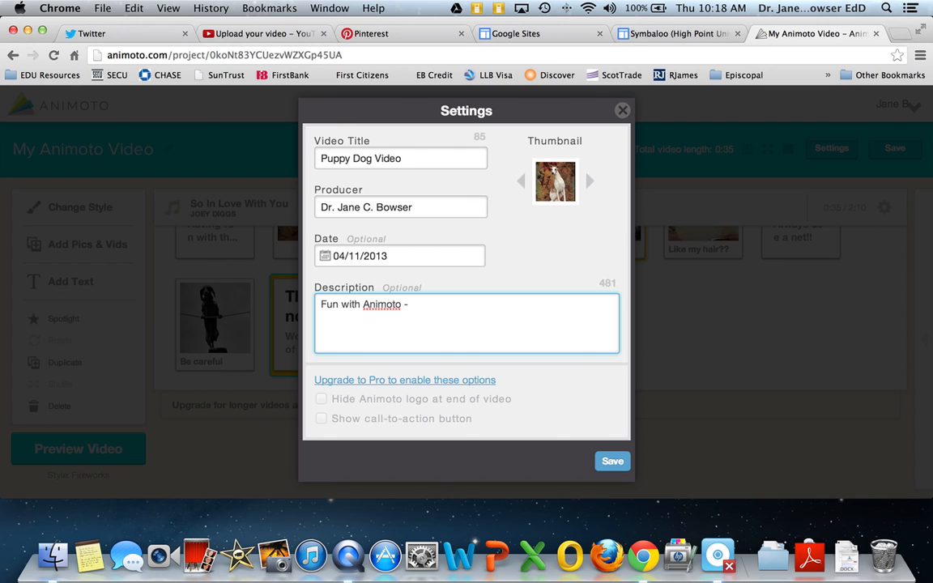
{"action": "type", "text": "this is a tutorial."}
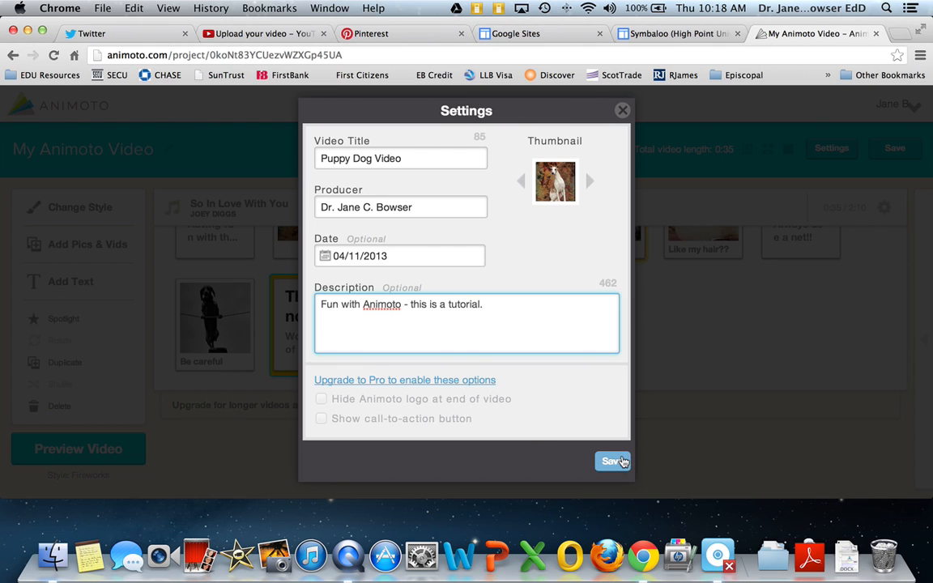
{"action": "left_click", "coordinate": [613, 462]}
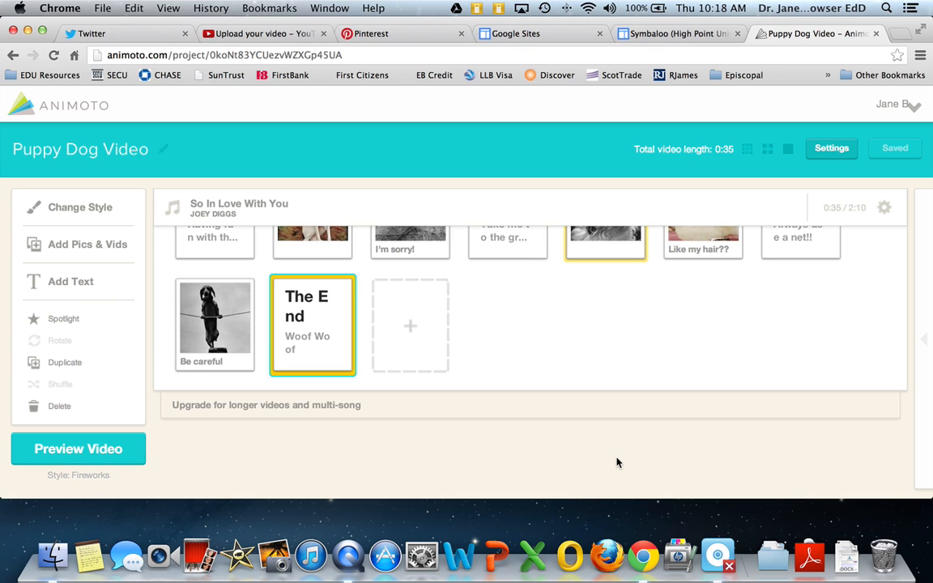
Set the video's thumbnail to the black-and-white fluffy dog photo and save the settings.
{"action": "left_click", "coordinate": [830, 149]}
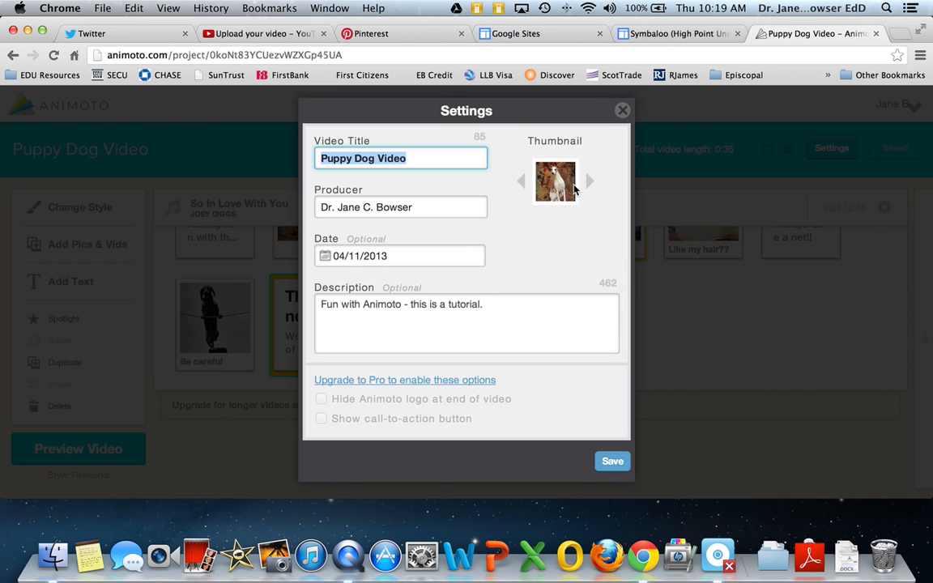
{"action": "left_click", "coordinate": [590, 186]}
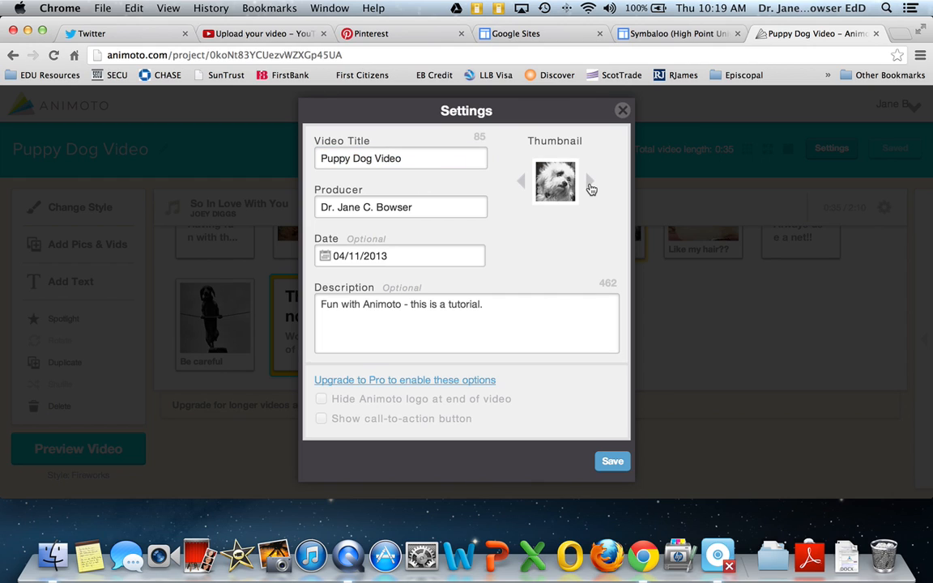
{"action": "left_click", "coordinate": [590, 460]}
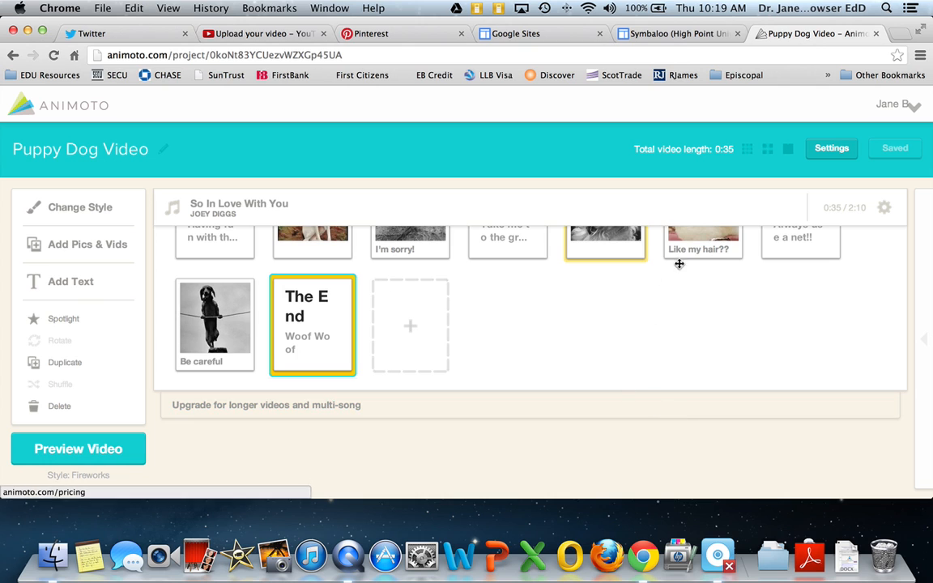
Start the video preview, then skip it and produce the final video.
{"action": "left_click", "coordinate": [78, 450]}
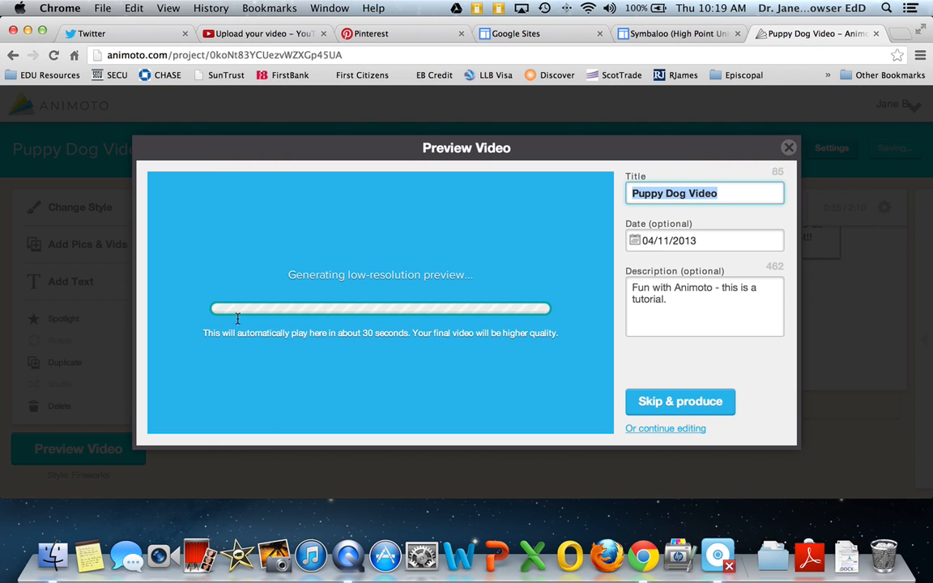
{"action": "left_click", "coordinate": [683, 406]}
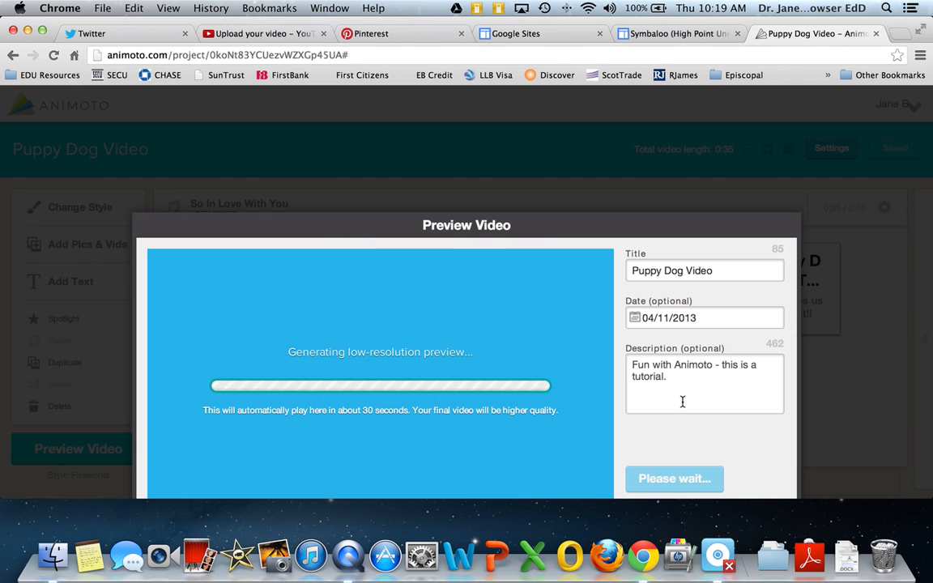
{"action": "scroll", "coordinate": [483, 413], "scroll_direction": "down", "scroll_amount": 1}
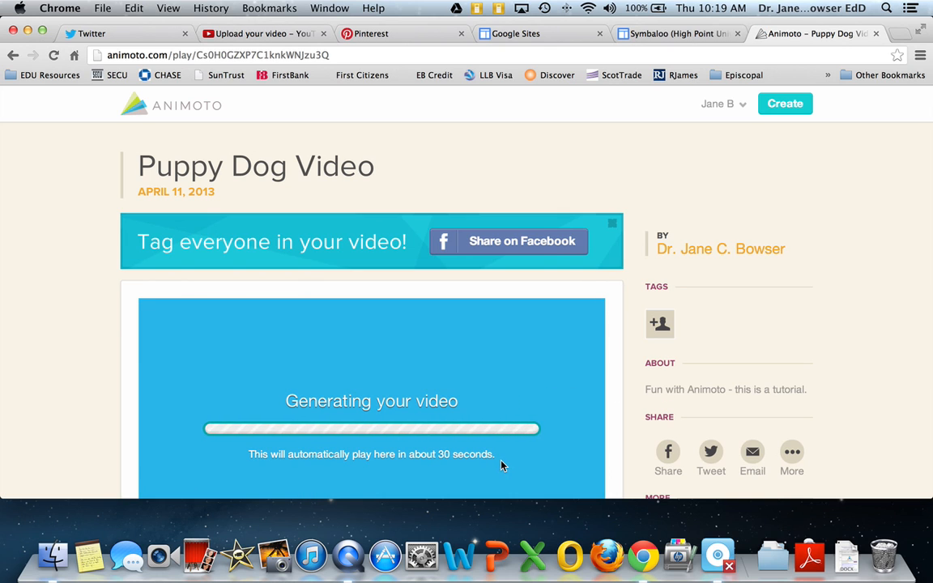
Copy the Puppy Dog Video's embed code at the Small (426x240) size from its additional sharing options and close the sharing dialog.
{"action": "scroll", "coordinate": [501, 466], "scroll_direction": "down", "scroll_amount": 3}
{"action": "scroll", "coordinate": [501, 466], "scroll_direction": "down", "scroll_amount": 5}
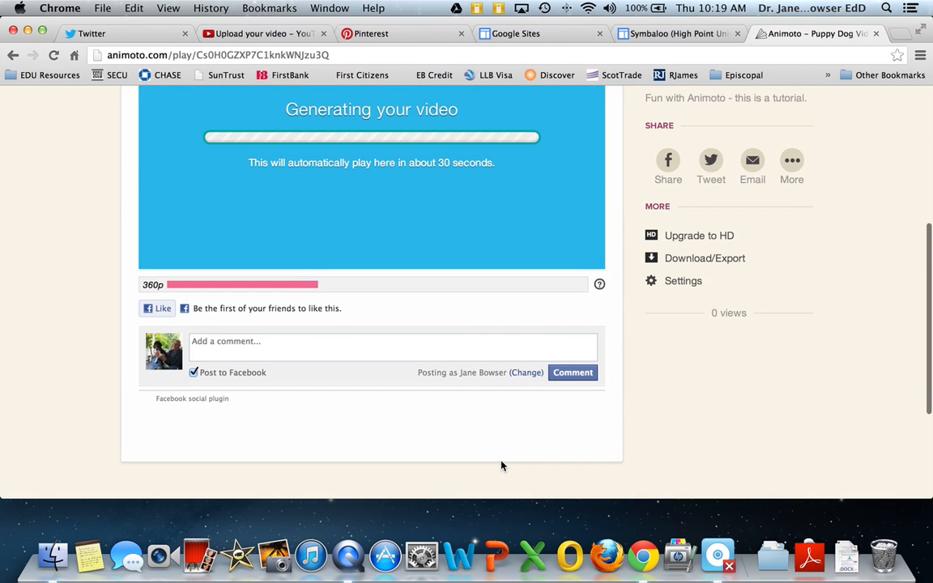
{"action": "scroll", "coordinate": [501, 465], "scroll_direction": "up", "scroll_amount": 2}
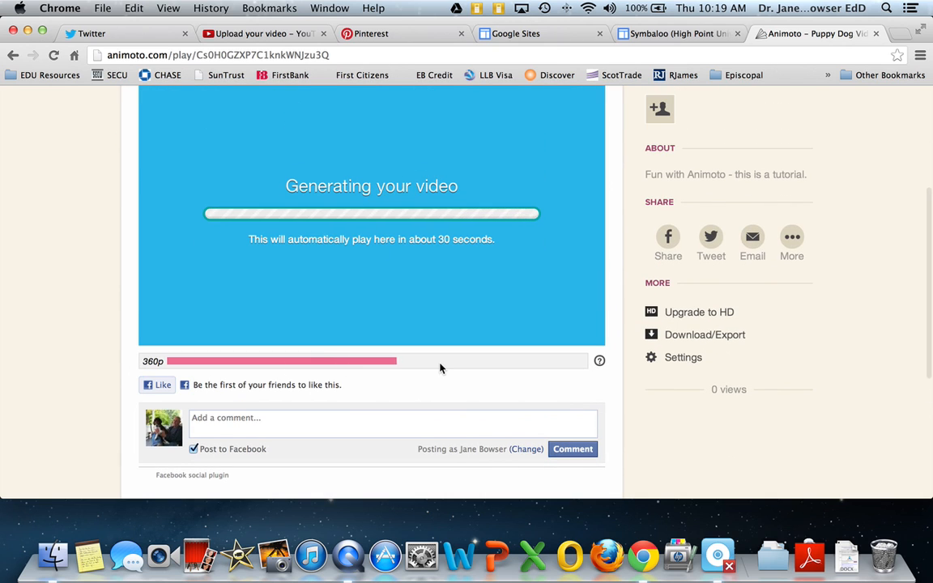
{"action": "scroll", "coordinate": [440, 368], "scroll_direction": "up", "scroll_amount": 3}
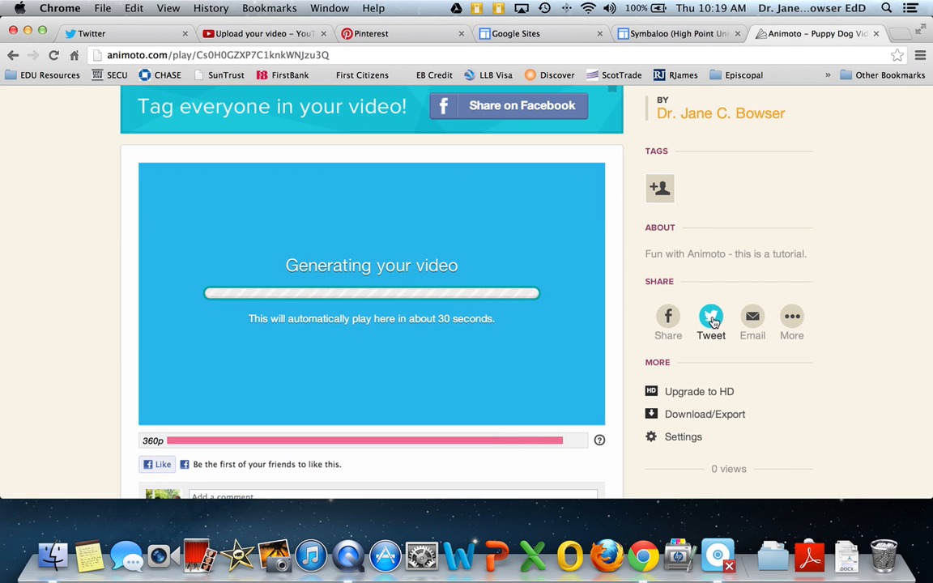
{"action": "left_click", "coordinate": [792, 316]}
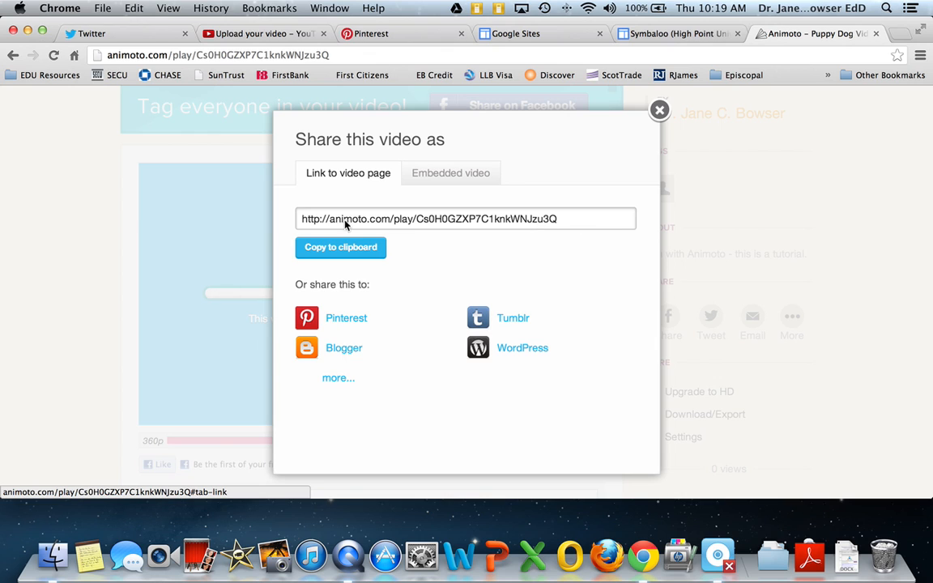
{"action": "left_click", "coordinate": [470, 174]}
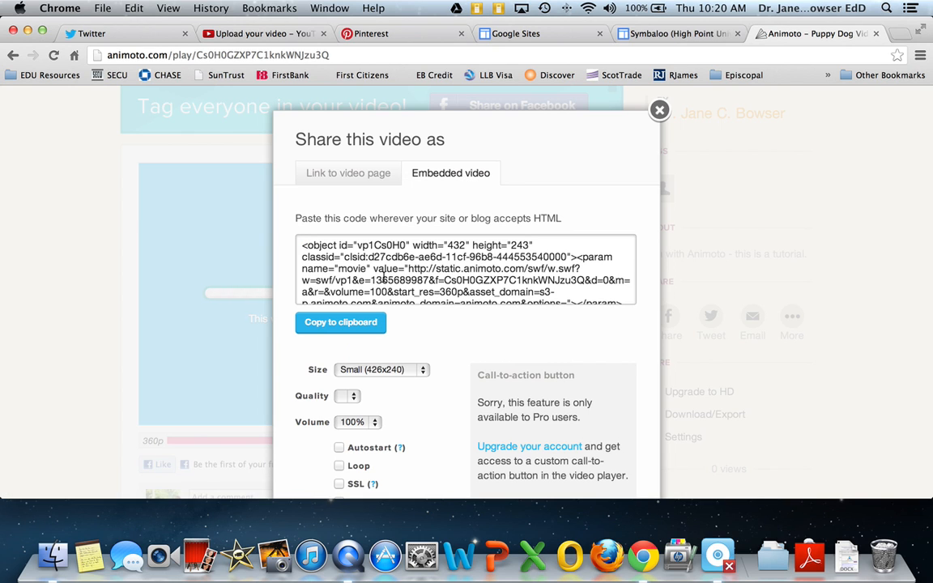
{"action": "left_click", "coordinate": [350, 332]}
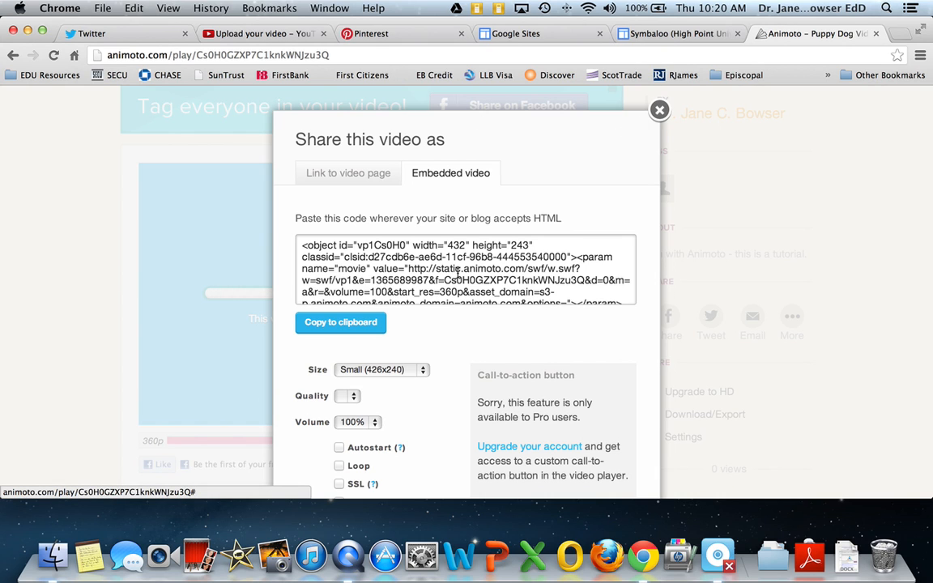
{"action": "scroll", "coordinate": [458, 276], "scroll_direction": "down", "scroll_amount": 3}
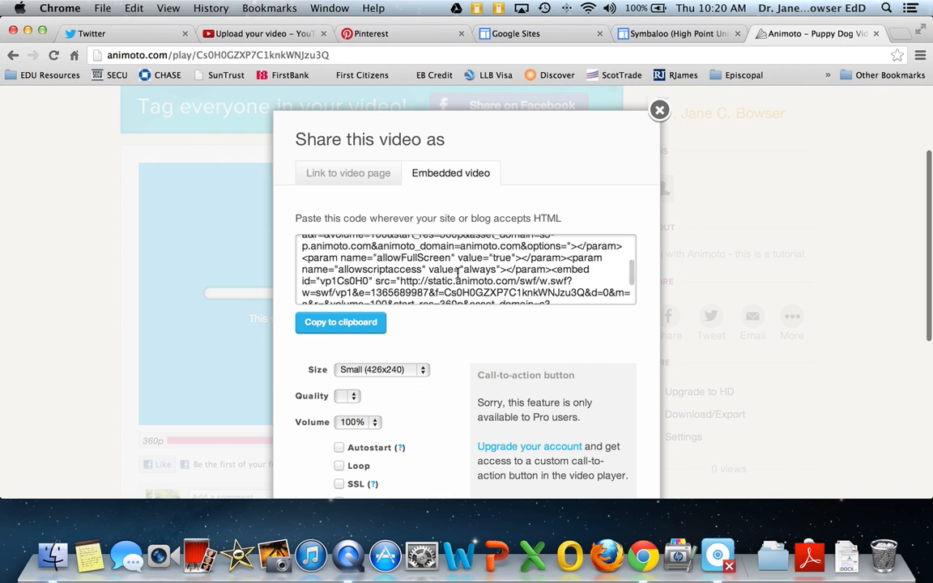
{"action": "scroll", "coordinate": [458, 276], "scroll_direction": "down", "scroll_amount": 5}
{"action": "scroll", "coordinate": [474, 369], "scroll_direction": "down", "scroll_amount": 5}
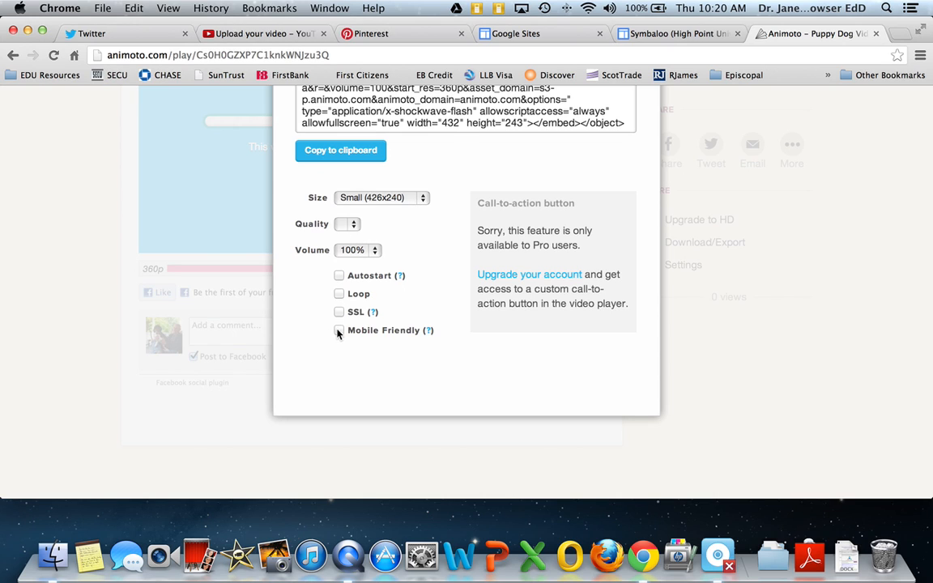
{"action": "scroll", "coordinate": [429, 311], "scroll_direction": "up", "scroll_amount": 8}
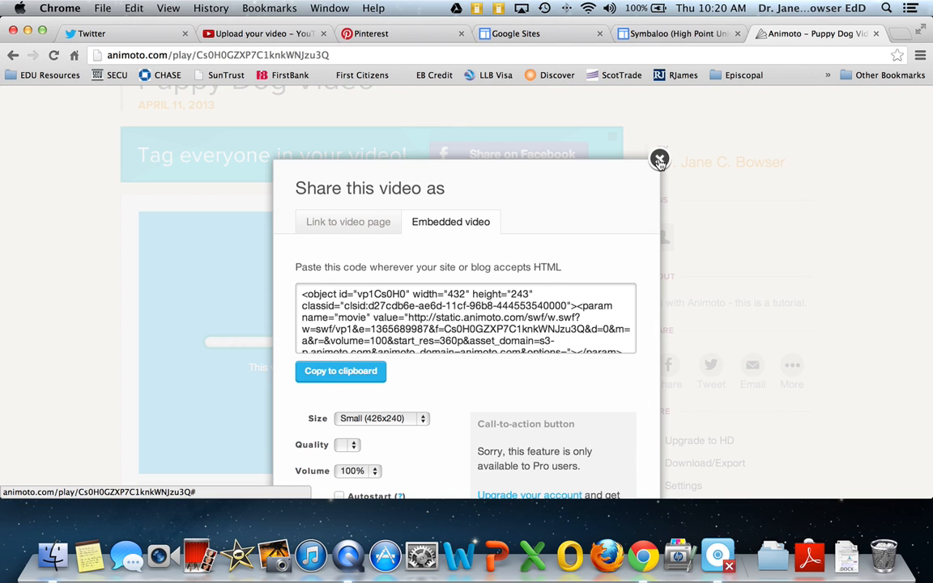
{"action": "left_click", "coordinate": [659, 159]}
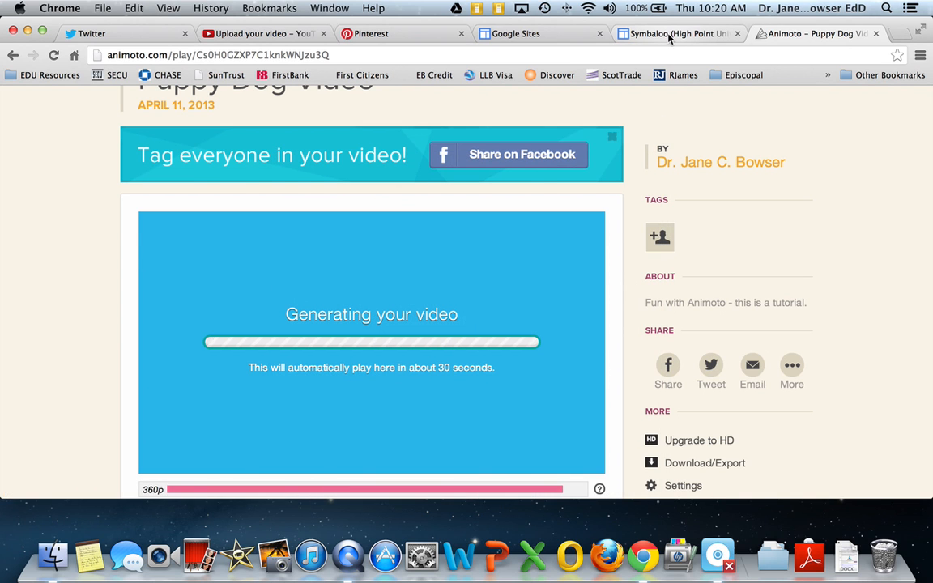
Open the Instructional Technology blog at hpusoeit.blogspot.com in place of the Symbaloo page.
{"action": "left_click", "coordinate": [669, 35]}
{"action": "left_click", "coordinate": [601, 56]}
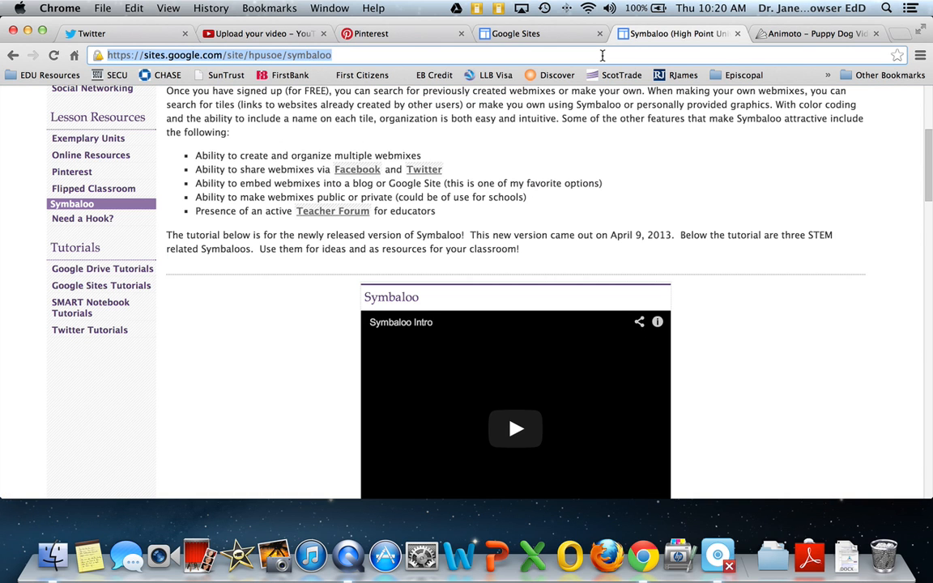
{"action": "type", "text": "hou"}
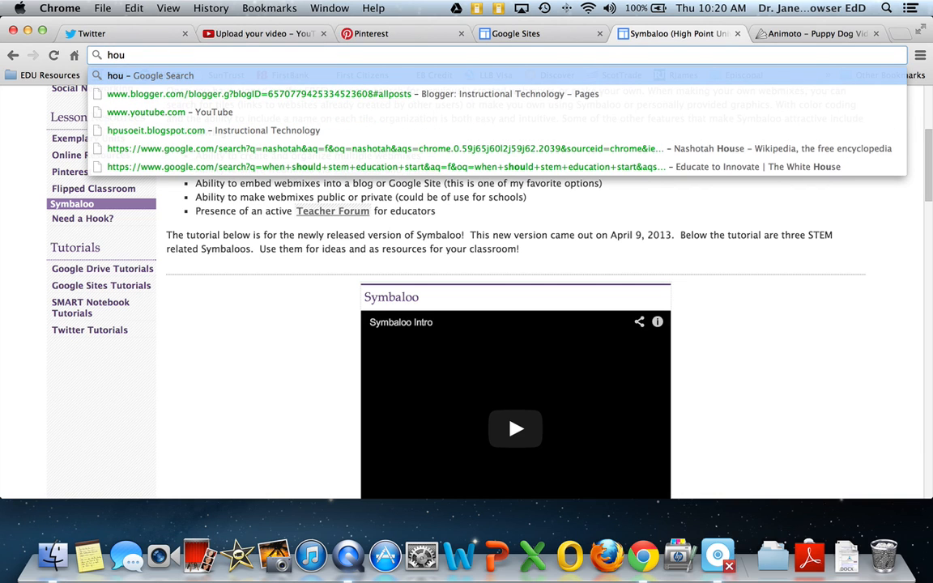
{"action": "key", "text": "super+Tab"}
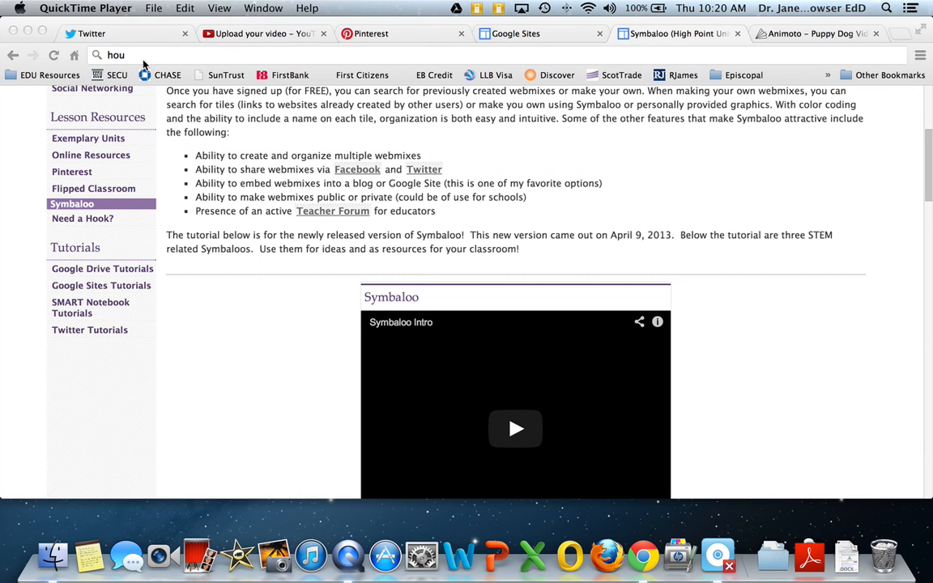
{"action": "left_click", "coordinate": [143, 54]}
{"action": "key", "text": "BackSpace"}
{"action": "key", "text": "BackSpace"}
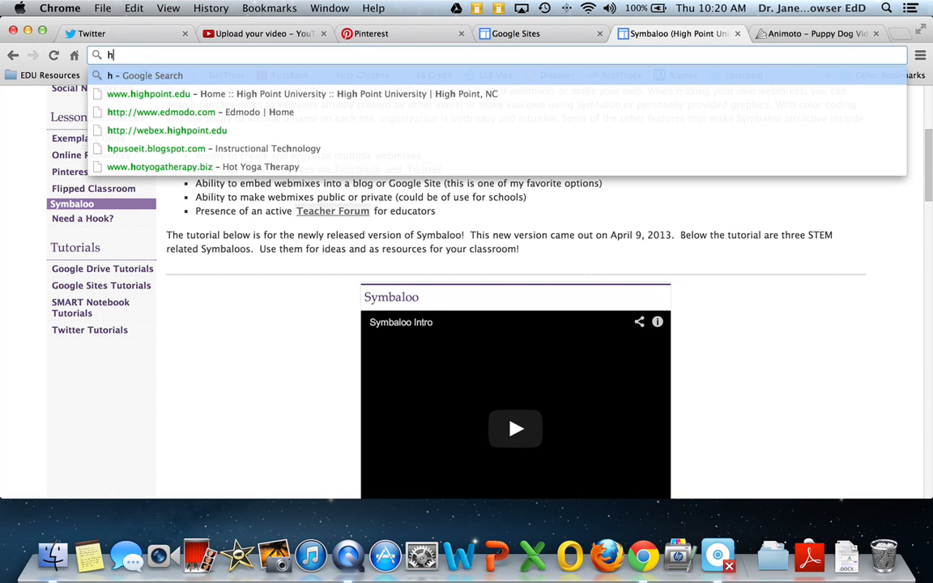
{"action": "type", "text": "pu"}
{"action": "key", "text": "Return"}
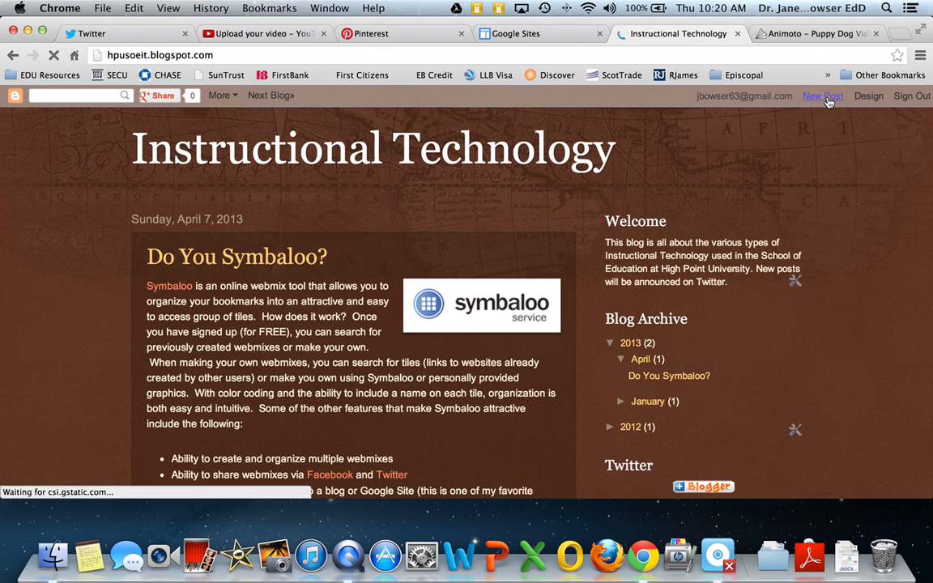
Start a new post on the Instructional Technology blog and title it "Animoto".
{"action": "left_click", "coordinate": [826, 98]}
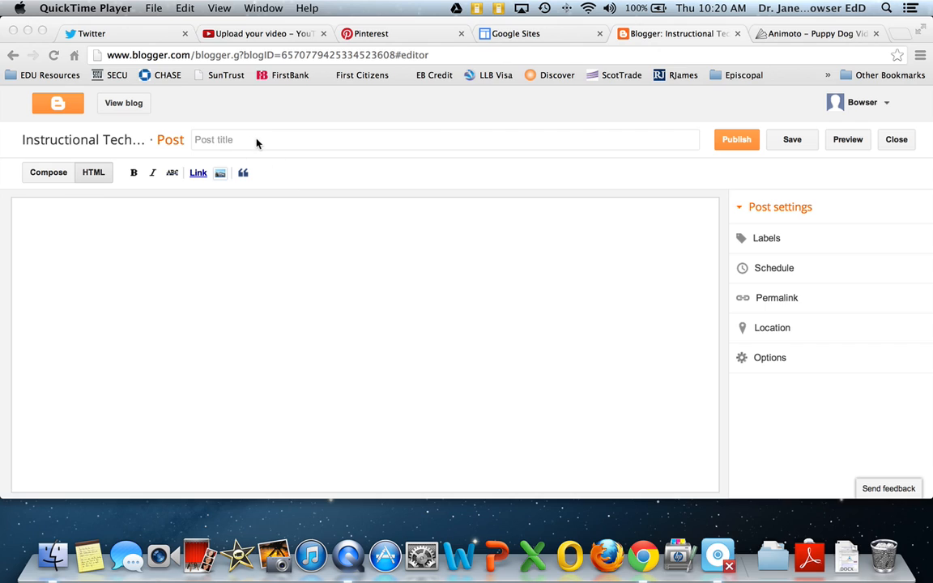
{"action": "left_click", "coordinate": [263, 143]}
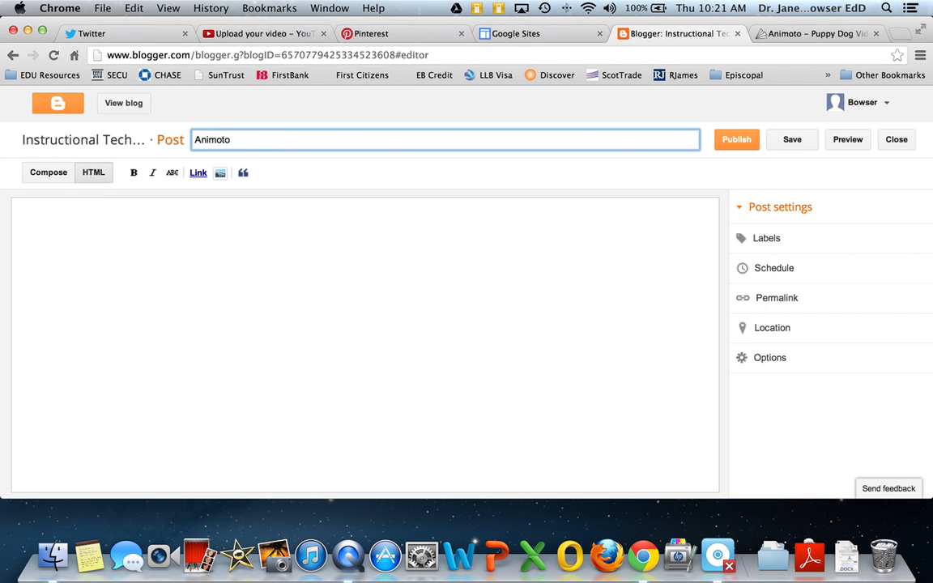
{"action": "key", "text": "super+Tab"}
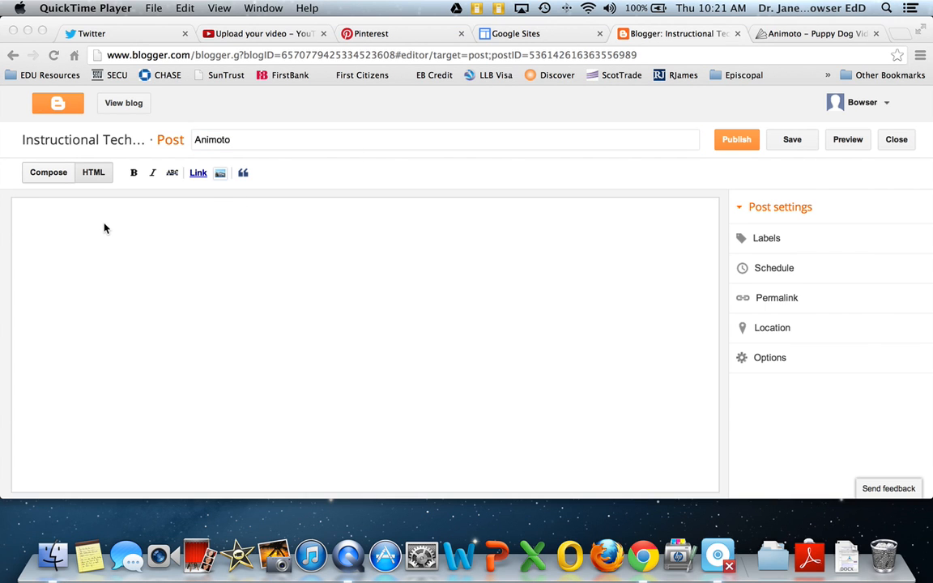
{"action": "key", "text": "super+Tab"}
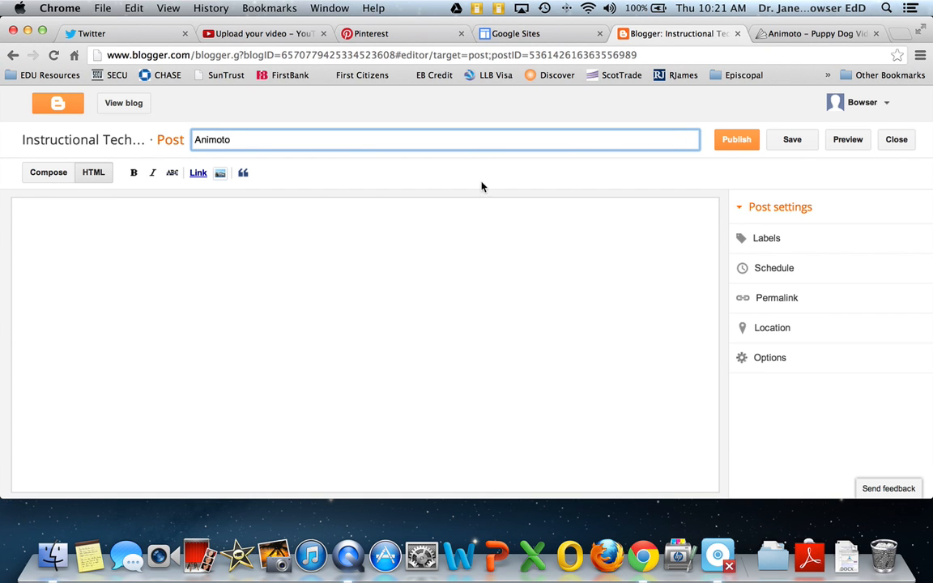
Watch the generated Puppy Dog Video on Animoto with the sound lowered, pause it, and return to the Blogger post editor.
{"action": "left_click", "coordinate": [779, 33]}
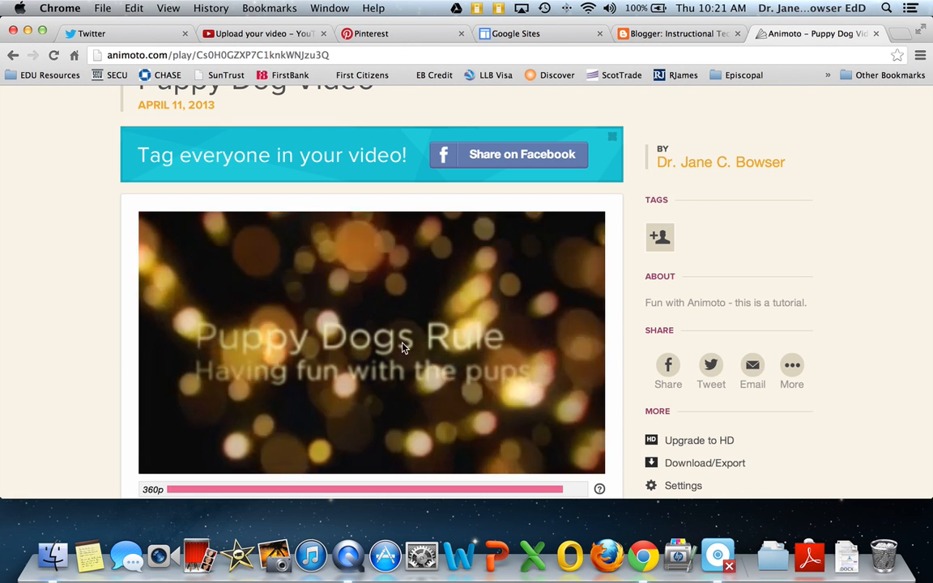
{"action": "scroll", "coordinate": [388, 359], "scroll_direction": "down", "scroll_amount": 3}
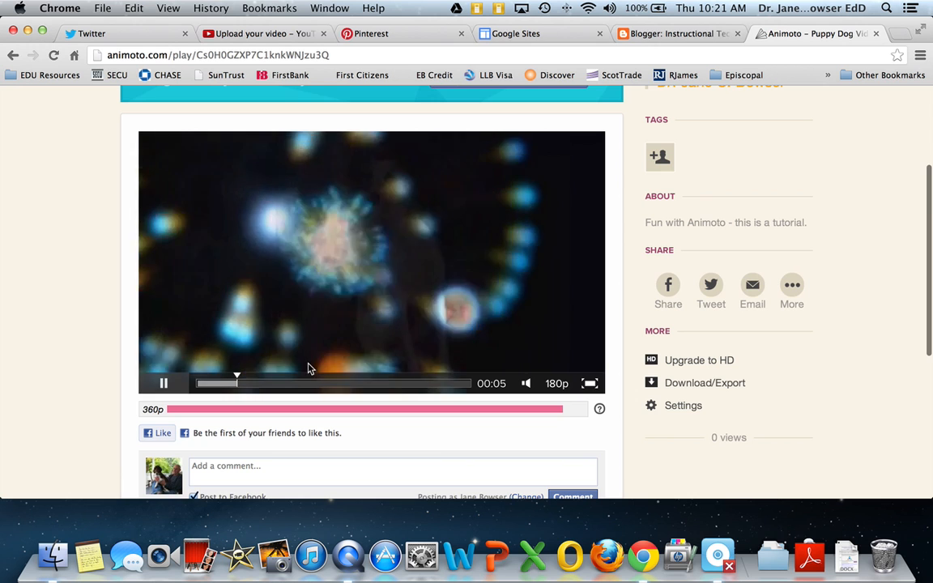
{"action": "key", "text": "XF86AudioLowerVolume"}
{"action": "key", "text": "XF86AudioLowerVolume"}
{"action": "key", "text": "XF86AudioLowerVolume"}
{"action": "key", "text": "XF86AudioLowerVolume"}
{"action": "key", "text": "XF86AudioLowerVolume"}
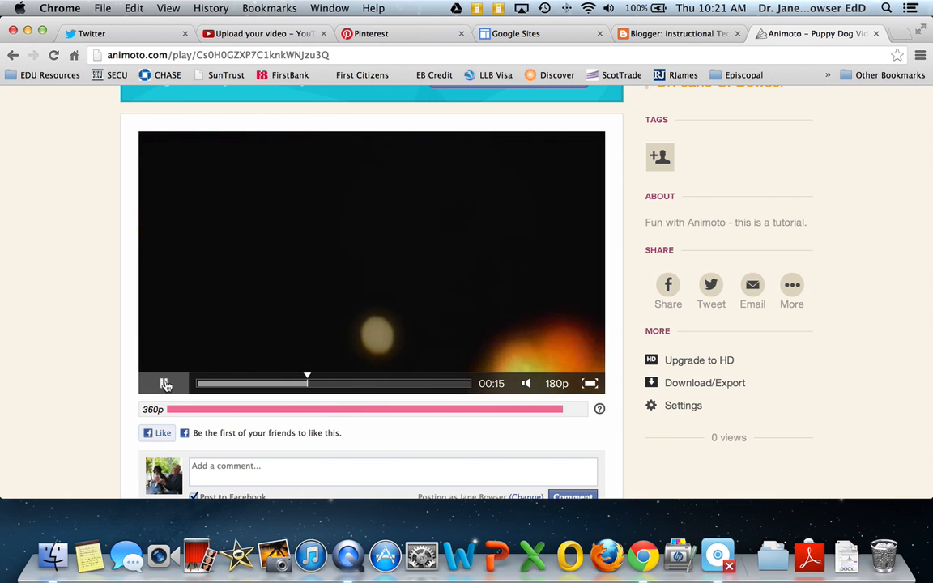
{"action": "left_click", "coordinate": [164, 384]}
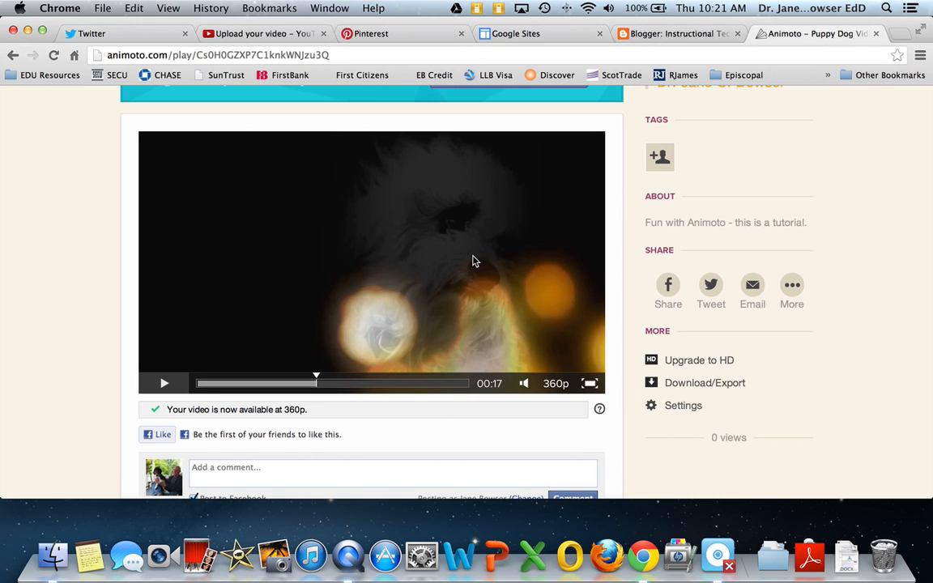
{"action": "left_click", "coordinate": [672, 34]}
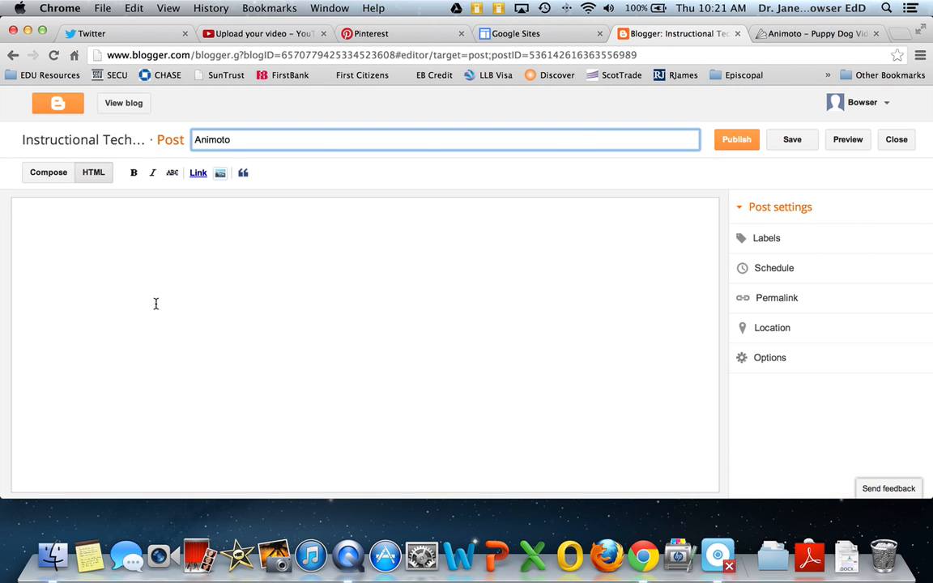
{"action": "left_click", "coordinate": [52, 219]}
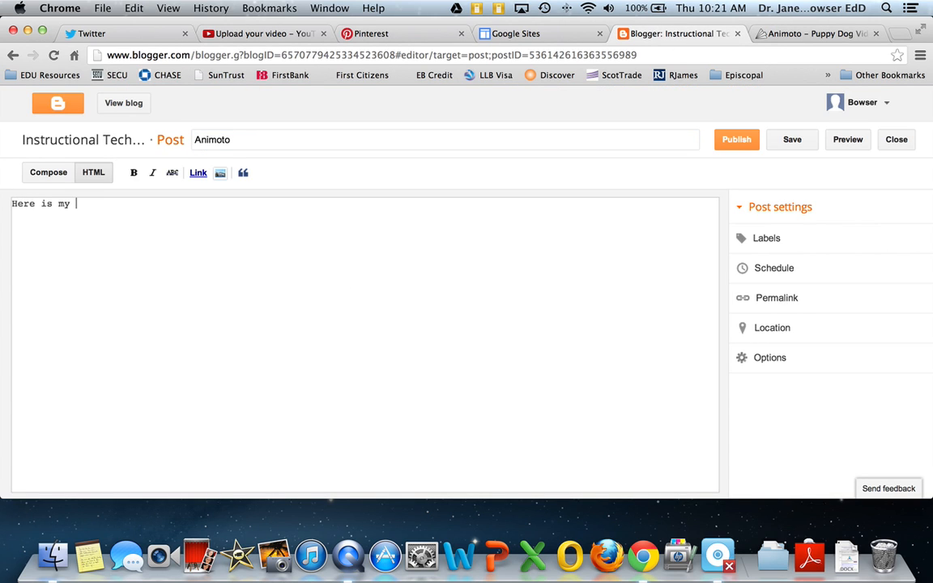
{"action": "type", "text": "Here is my Animoto video."}
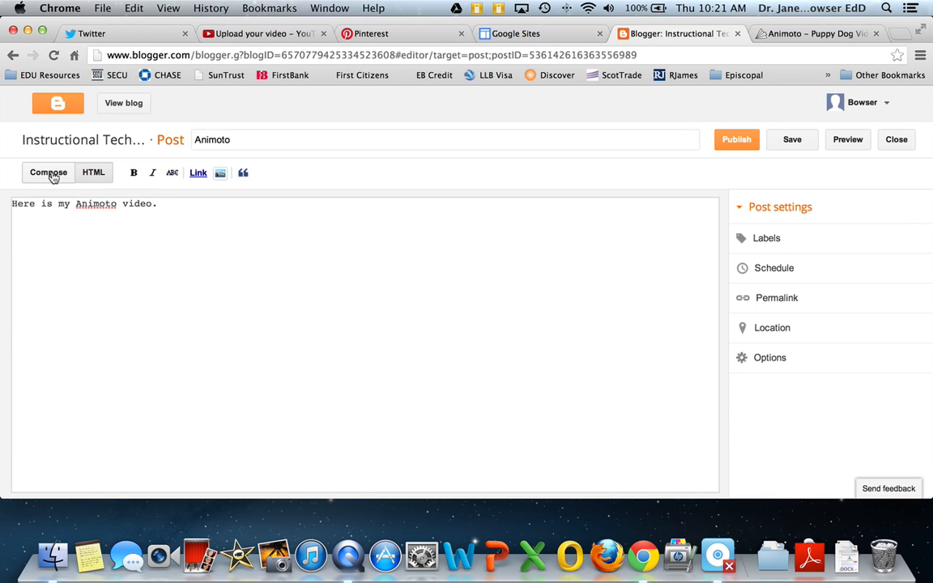
{"action": "left_click_drag", "start_coordinate": [172, 208], "coordinate": [8, 205]}
{"action": "key", "text": "BackSpace"}
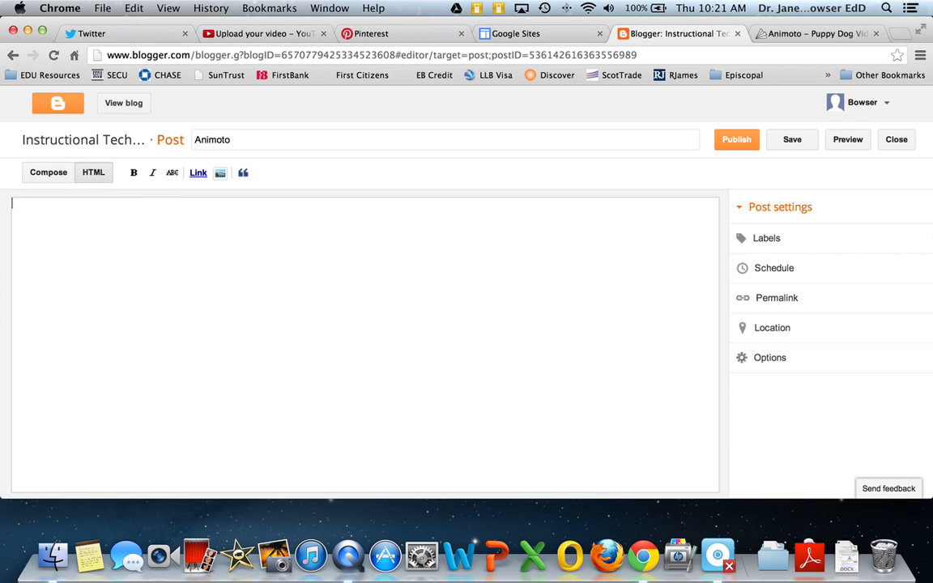
Write "Here is my Animoto video." in the post's Compose mode and paste the video's embed code below it in the HTML.
{"action": "left_click", "coordinate": [44, 173]}
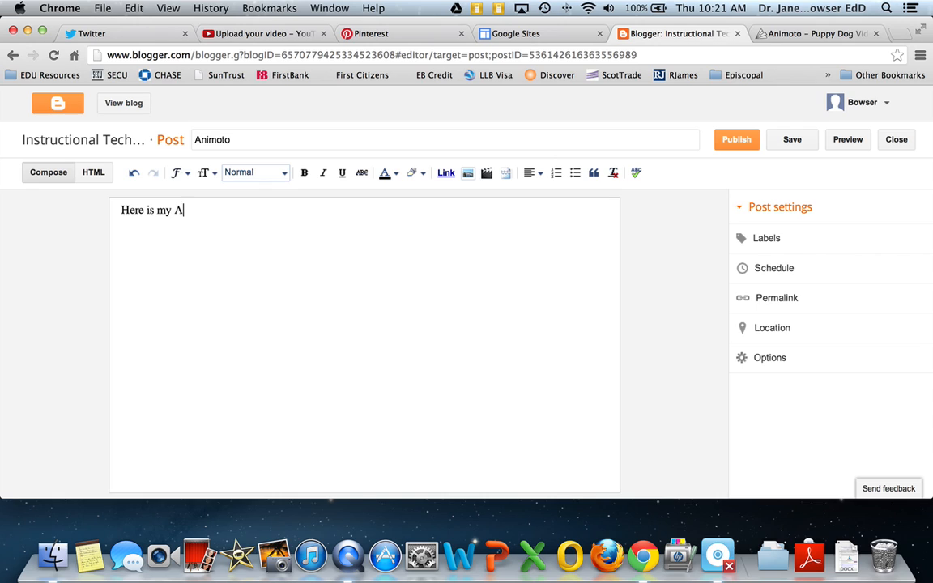
{"action": "type", "text": "Here is my Animoto video."}
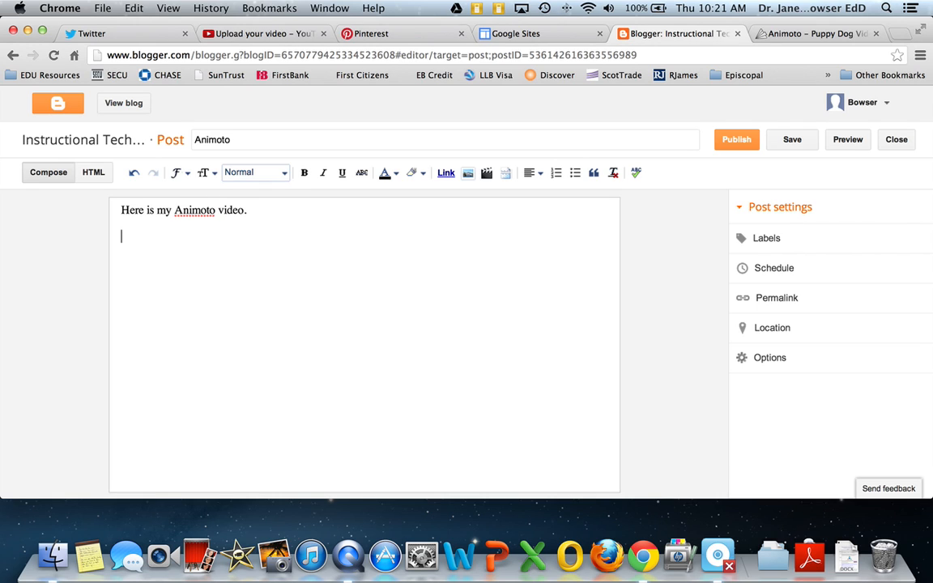
{"action": "left_click", "coordinate": [93, 174]}
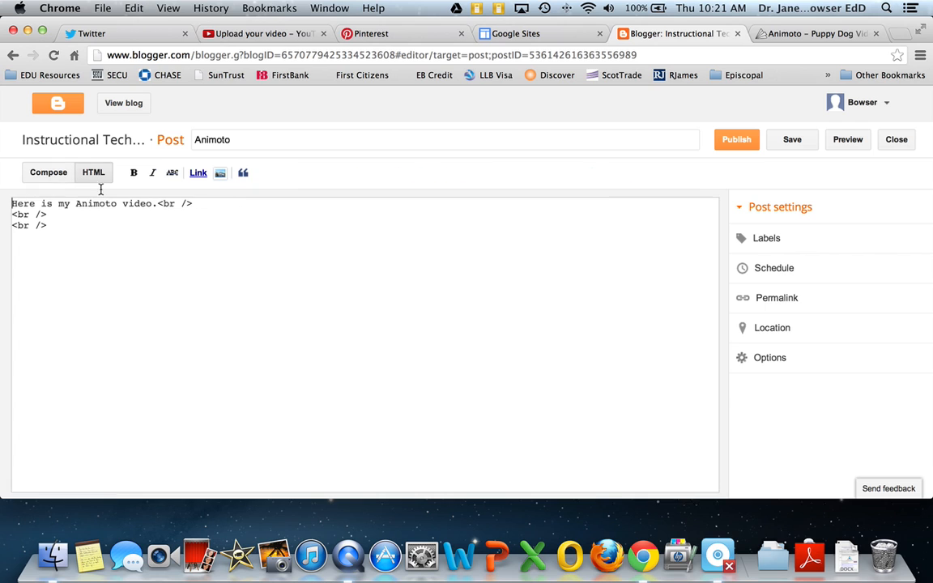
{"action": "left_click", "coordinate": [27, 243]}
{"action": "right_click", "coordinate": [40, 244]}
{"action": "left_click", "coordinate": [93, 315]}
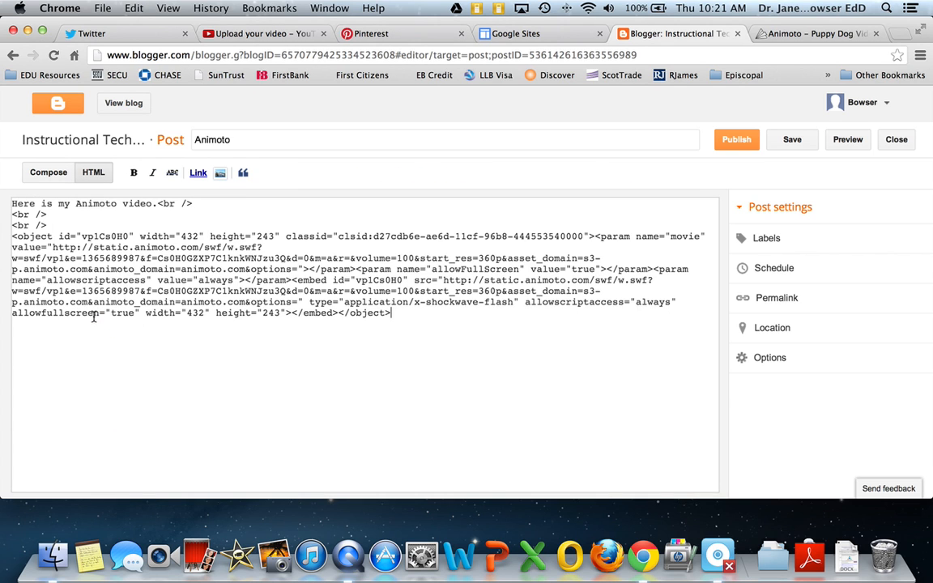
Publish the "Animoto" post and view it with its embedded video on the blog.
{"action": "left_click", "coordinate": [741, 140]}
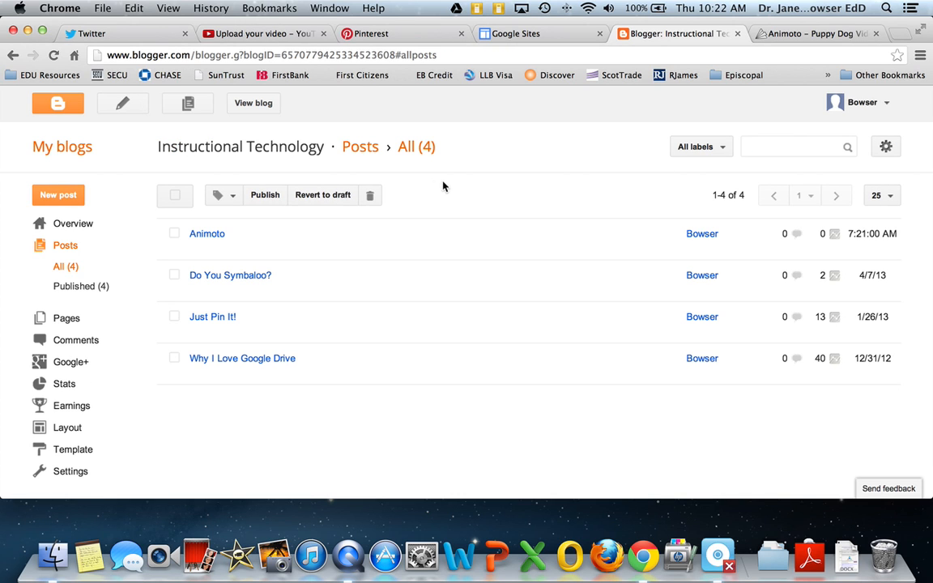
{"action": "left_click", "coordinate": [255, 105]}
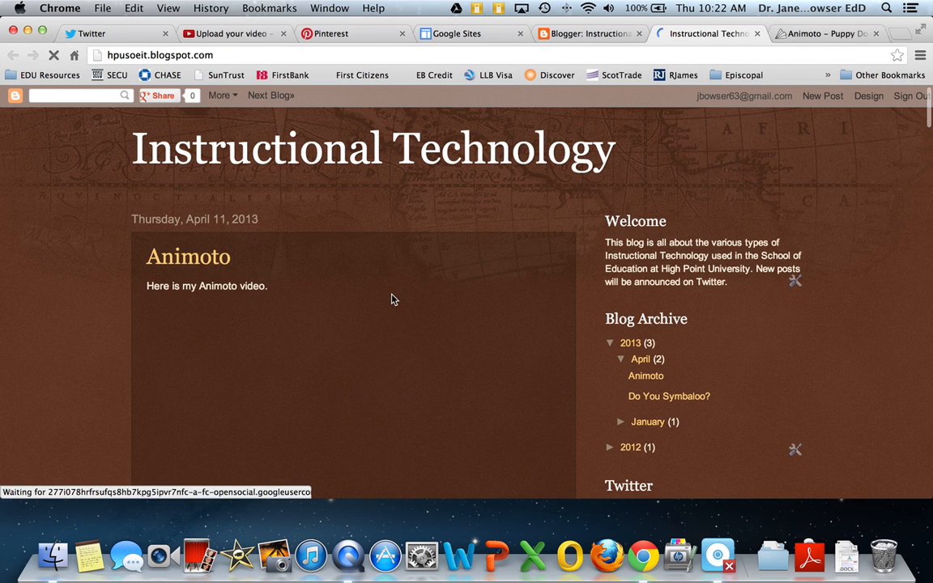
{"action": "scroll", "coordinate": [392, 301], "scroll_direction": "down", "scroll_amount": 1}
{"action": "scroll", "coordinate": [392, 299], "scroll_direction": "down", "scroll_amount": 1}
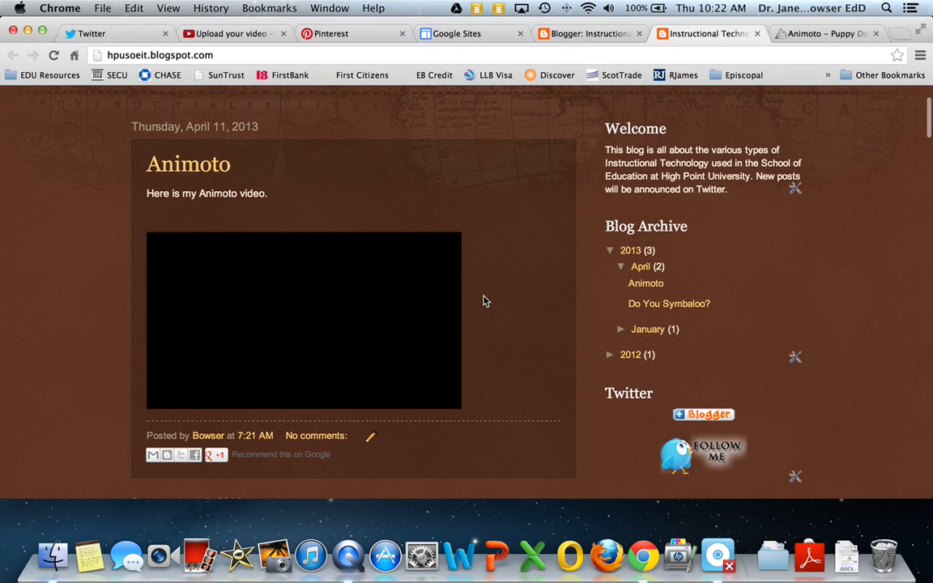
{"action": "scroll", "coordinate": [484, 301], "scroll_direction": "down", "scroll_amount": 3}
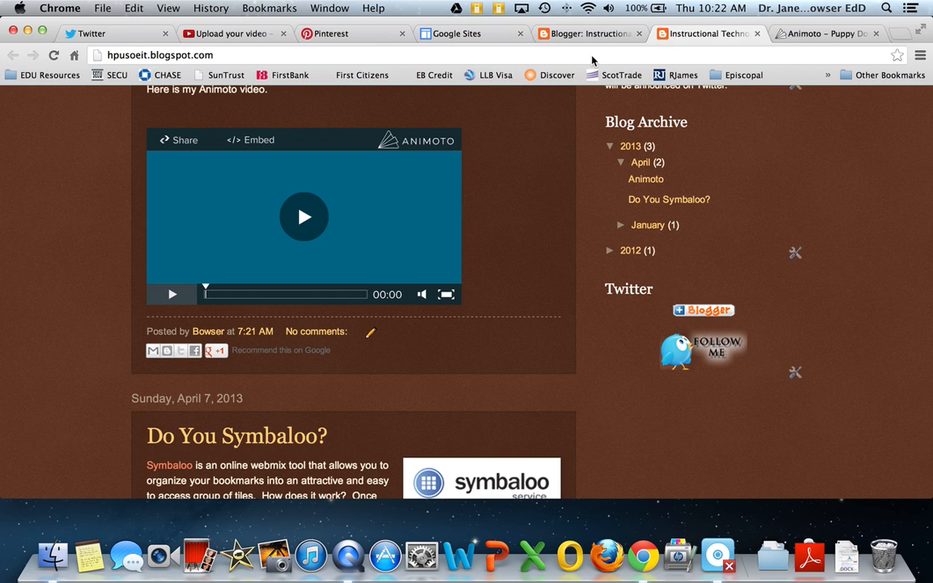
Return to the Puppy Dog Video page on Animoto and open its download and export options.
{"action": "key", "text": "super+Tab"}
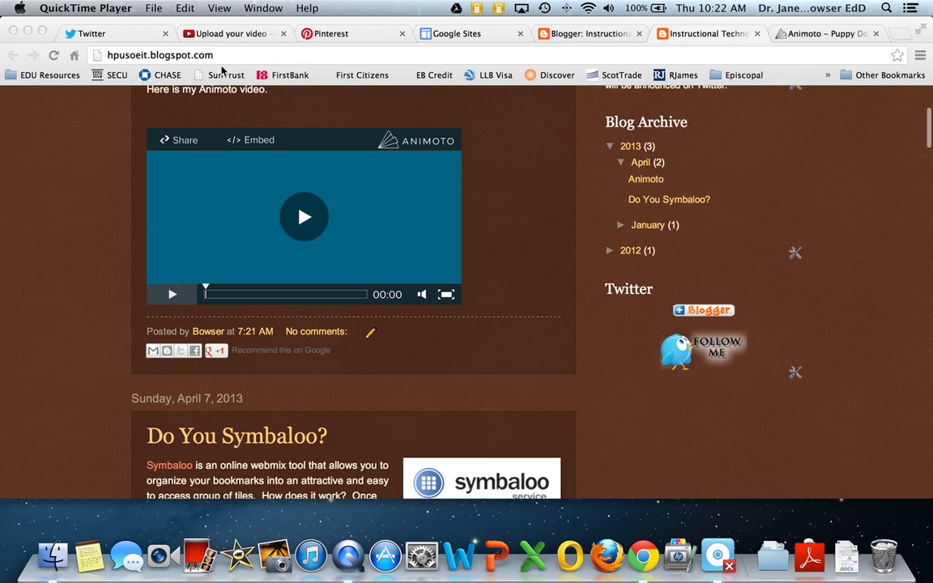
{"action": "left_click", "coordinate": [810, 34]}
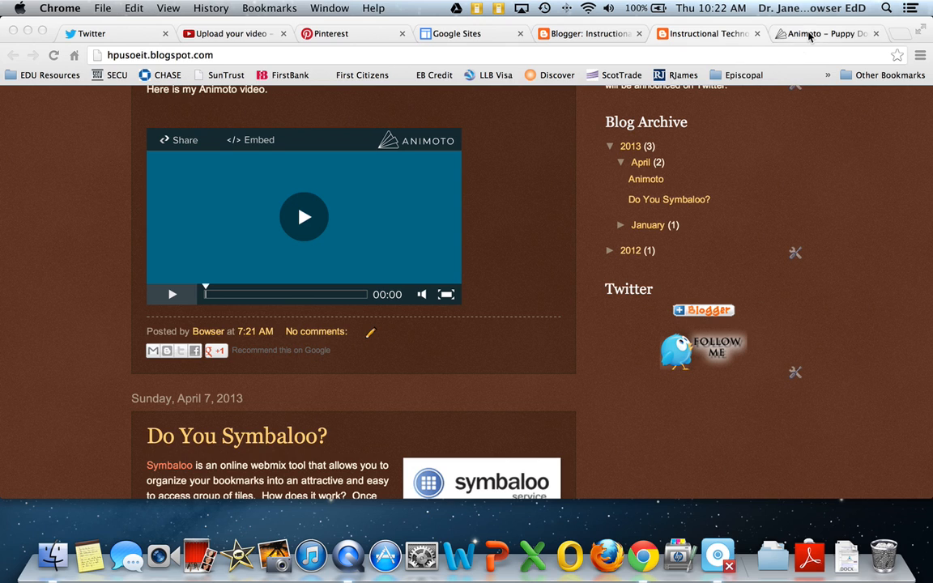
{"action": "scroll", "coordinate": [775, 222], "scroll_direction": "up", "scroll_amount": 5}
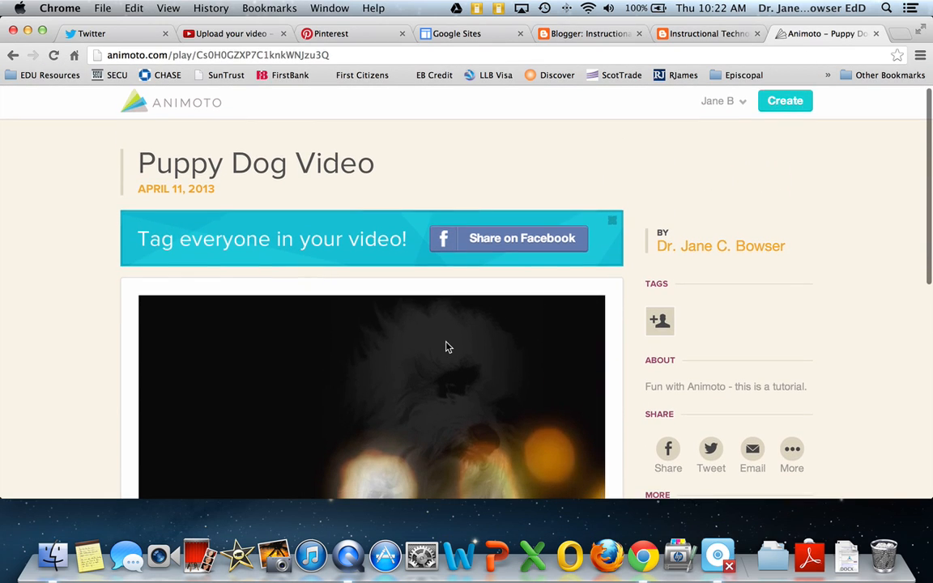
{"action": "scroll", "coordinate": [445, 347], "scroll_direction": "down", "scroll_amount": 5}
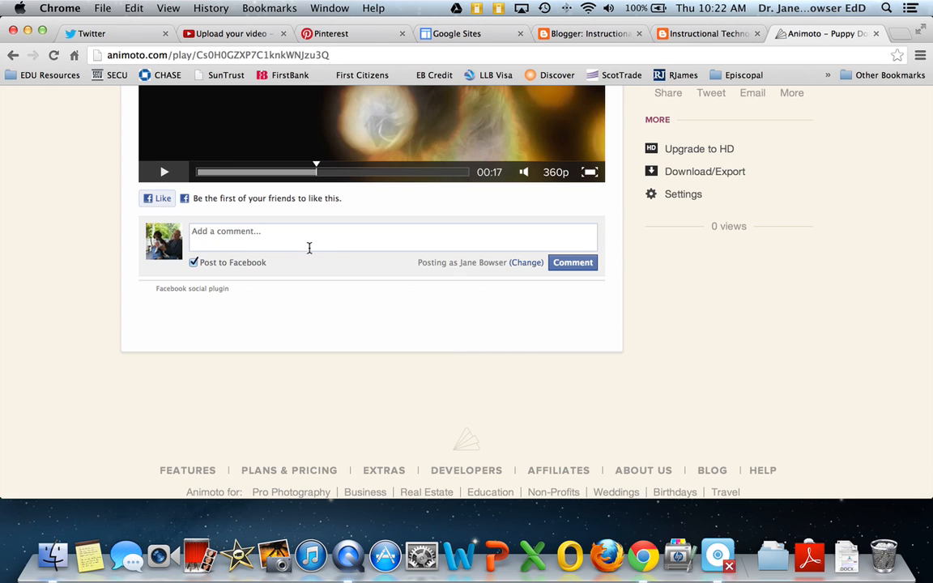
{"action": "scroll", "coordinate": [307, 234], "scroll_direction": "up", "scroll_amount": 3}
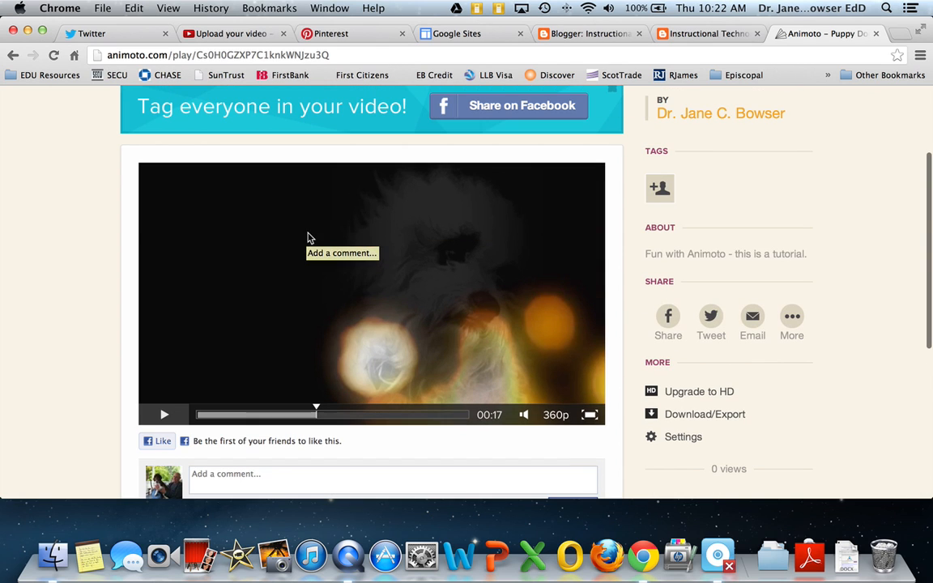
{"action": "left_click", "coordinate": [719, 415]}
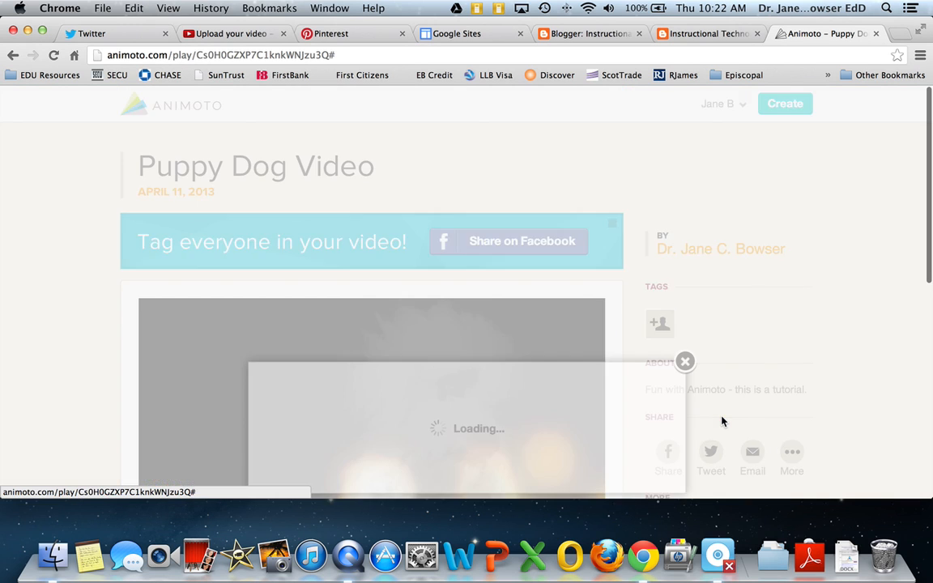
Examine the MP4 download resolutions and the YouTube, SmugMug and Vimeo export choices for the Puppy Dog Video.
{"action": "scroll", "coordinate": [777, 403], "scroll_direction": "down", "scroll_amount": 4}
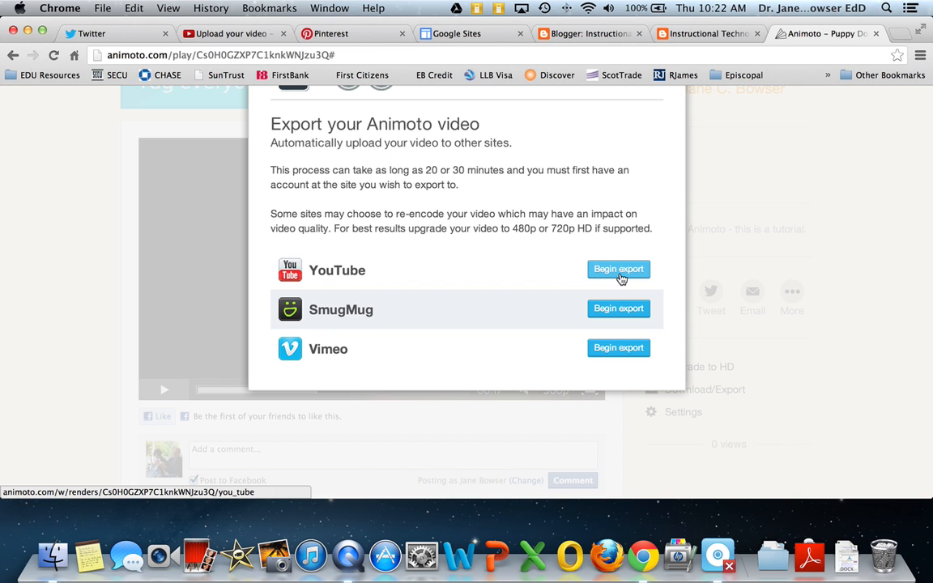
{"action": "scroll", "coordinate": [621, 278], "scroll_direction": "up", "scroll_amount": 5}
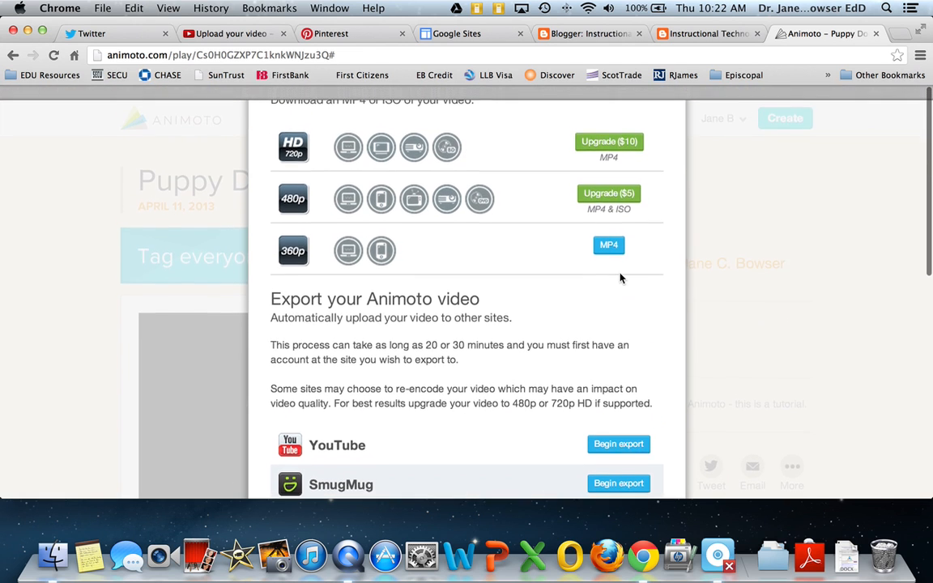
{"action": "scroll", "coordinate": [636, 274], "scroll_direction": "up", "scroll_amount": 3}
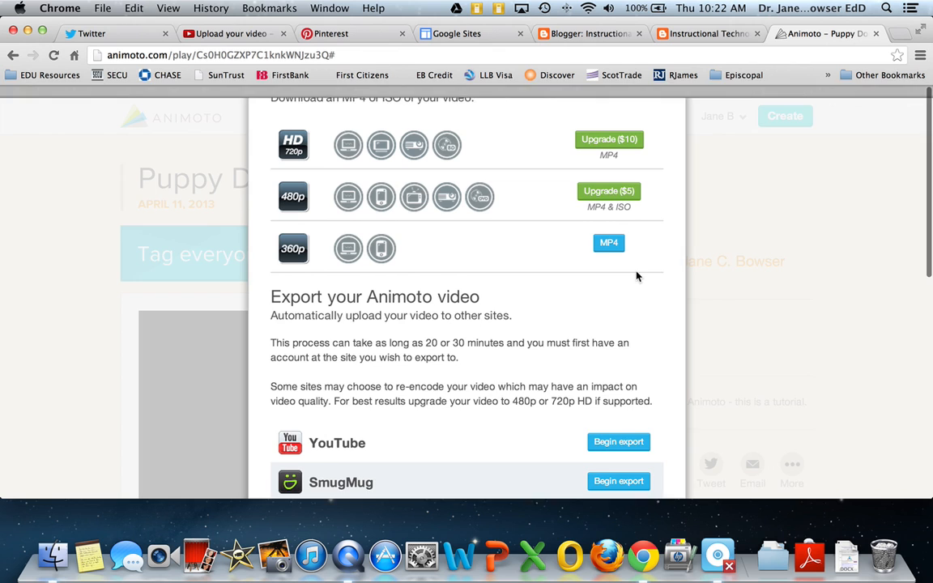
{"action": "left_click_drag", "start_coordinate": [572, 274], "coordinate": [757, 320]}
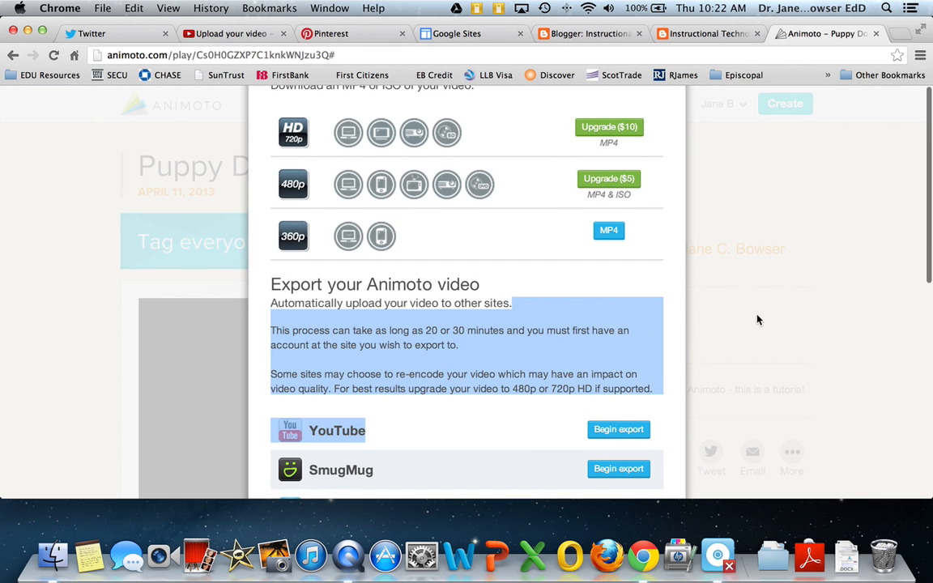
{"action": "scroll", "coordinate": [767, 318], "scroll_direction": "down", "scroll_amount": 2}
{"action": "scroll", "coordinate": [768, 318], "scroll_direction": "up", "scroll_amount": 3}
{"action": "left_click", "coordinate": [525, 275]}
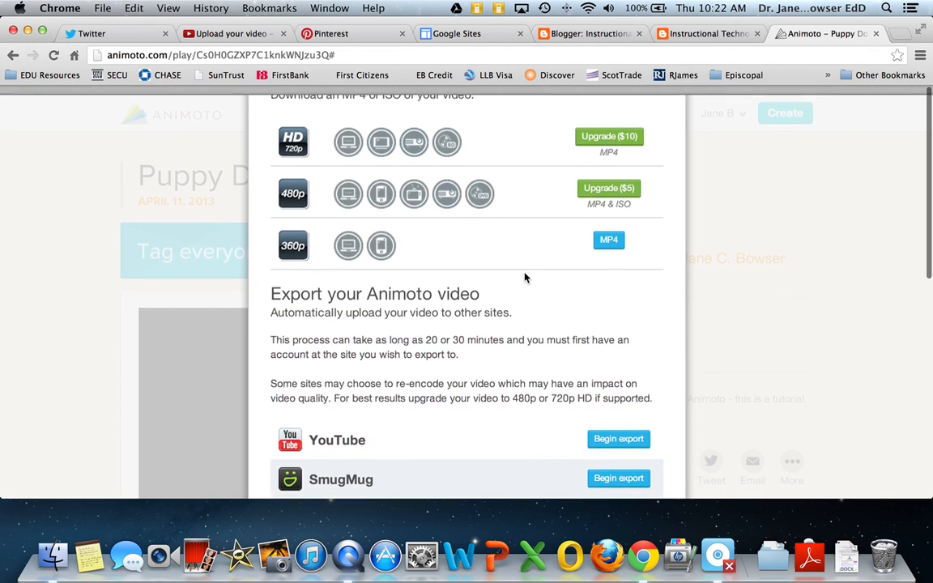
{"action": "scroll", "coordinate": [525, 278], "scroll_direction": "down", "scroll_amount": 5}
{"action": "scroll", "coordinate": [525, 277], "scroll_direction": "up", "scroll_amount": 5}
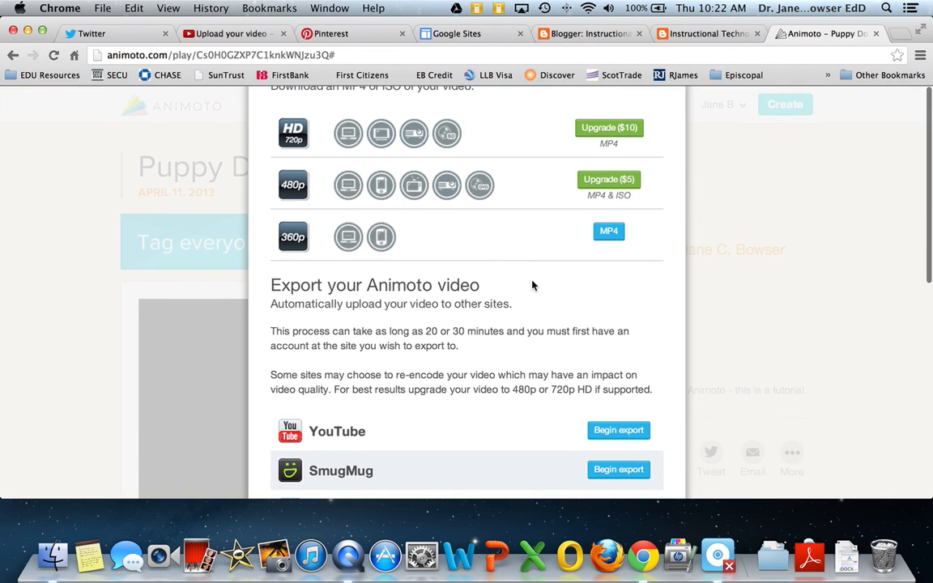
Leave the export options for the account's My Videos list and open the settings options of Puppy Dog Video.
{"action": "left_click", "coordinate": [10, 56]}
{"action": "left_click", "coordinate": [9, 55]}
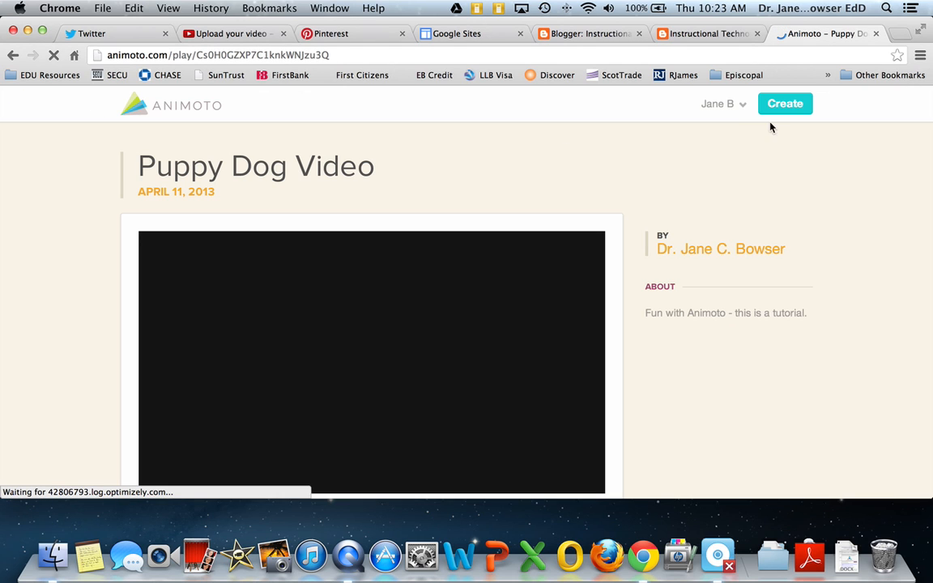
{"action": "mouse_move", "coordinate": [741, 109]}
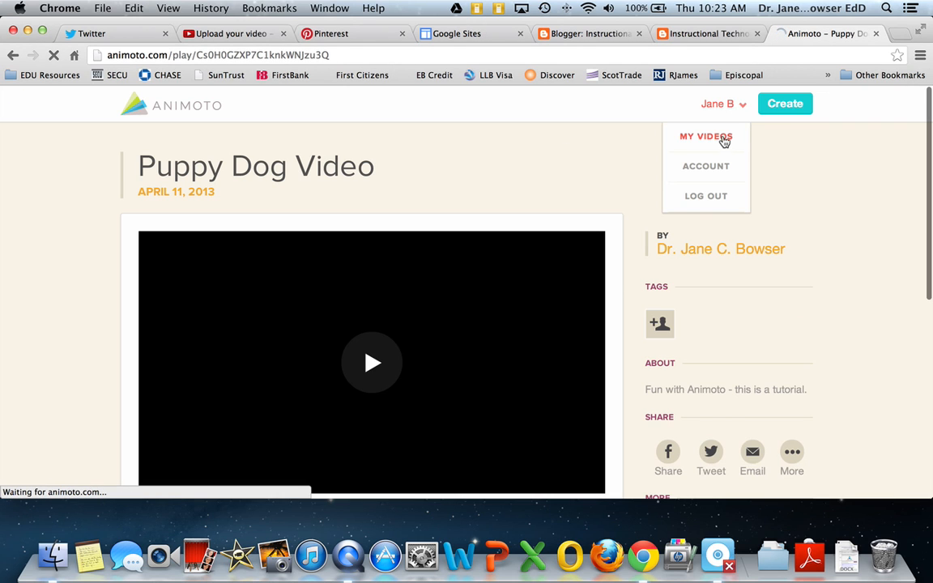
{"action": "left_click", "coordinate": [723, 139]}
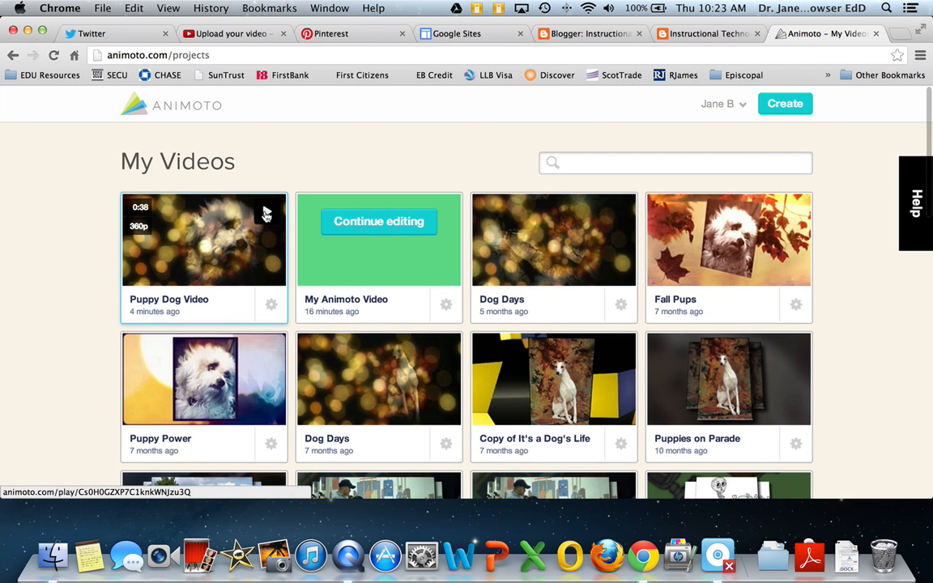
{"action": "left_click", "coordinate": [272, 305]}
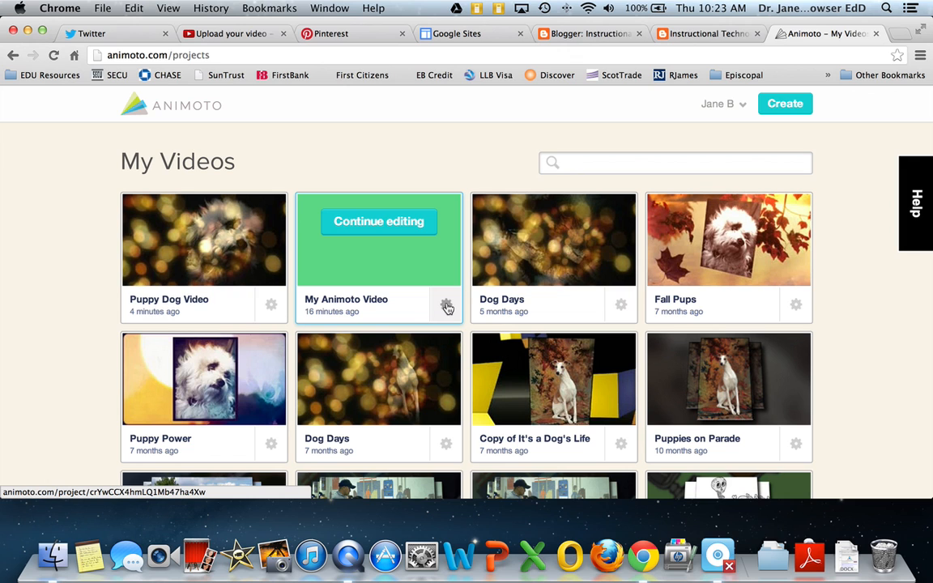
Permanently delete the unfinished "My Animoto Video" project from the My Videos list.
{"action": "left_click", "coordinate": [446, 307]}
{"action": "left_click", "coordinate": [387, 308]}
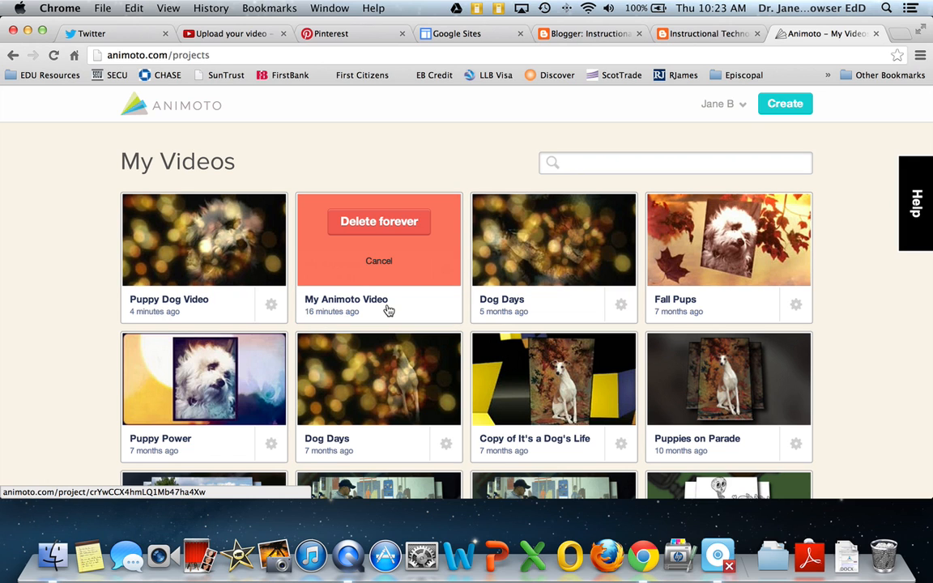
{"action": "left_click", "coordinate": [381, 223]}
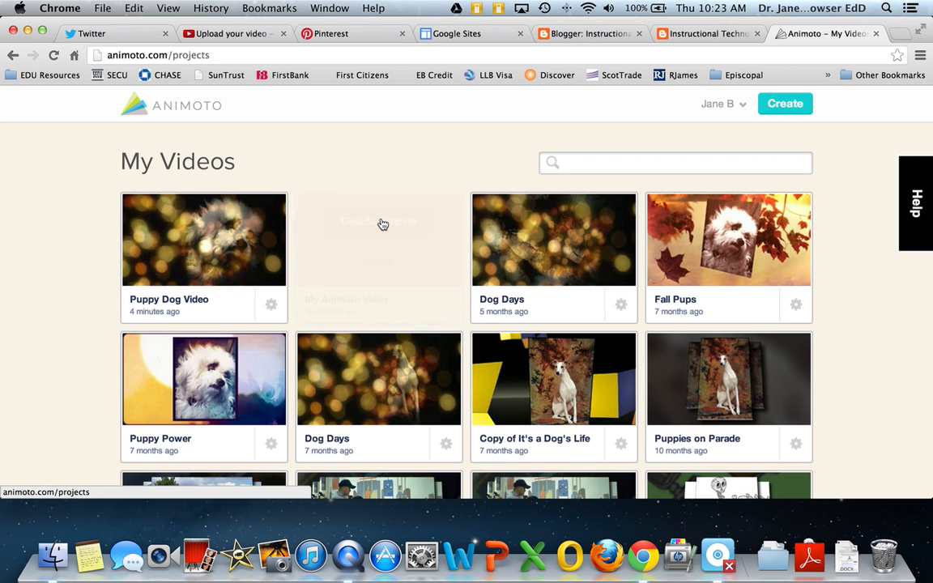
{"action": "scroll", "coordinate": [383, 225], "scroll_direction": "down", "scroll_amount": 1}
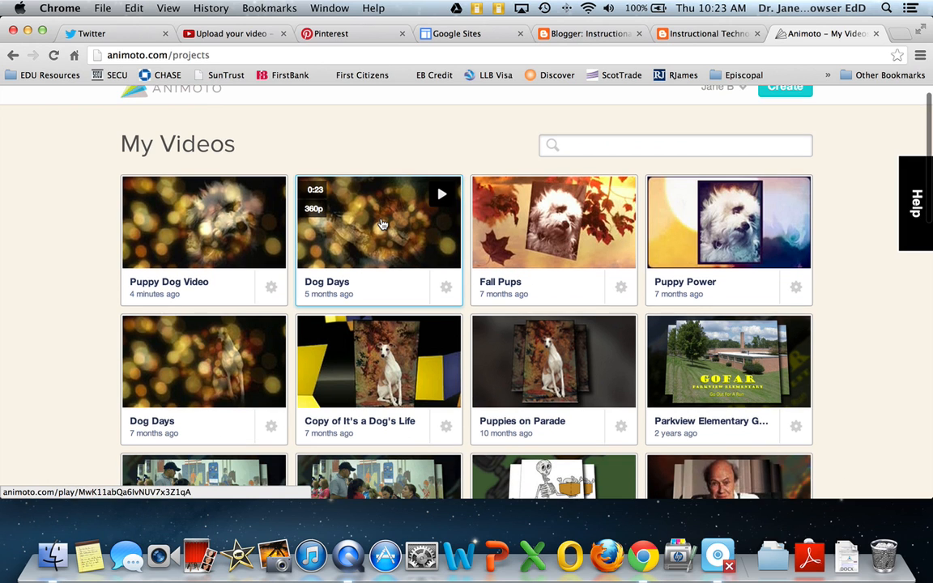